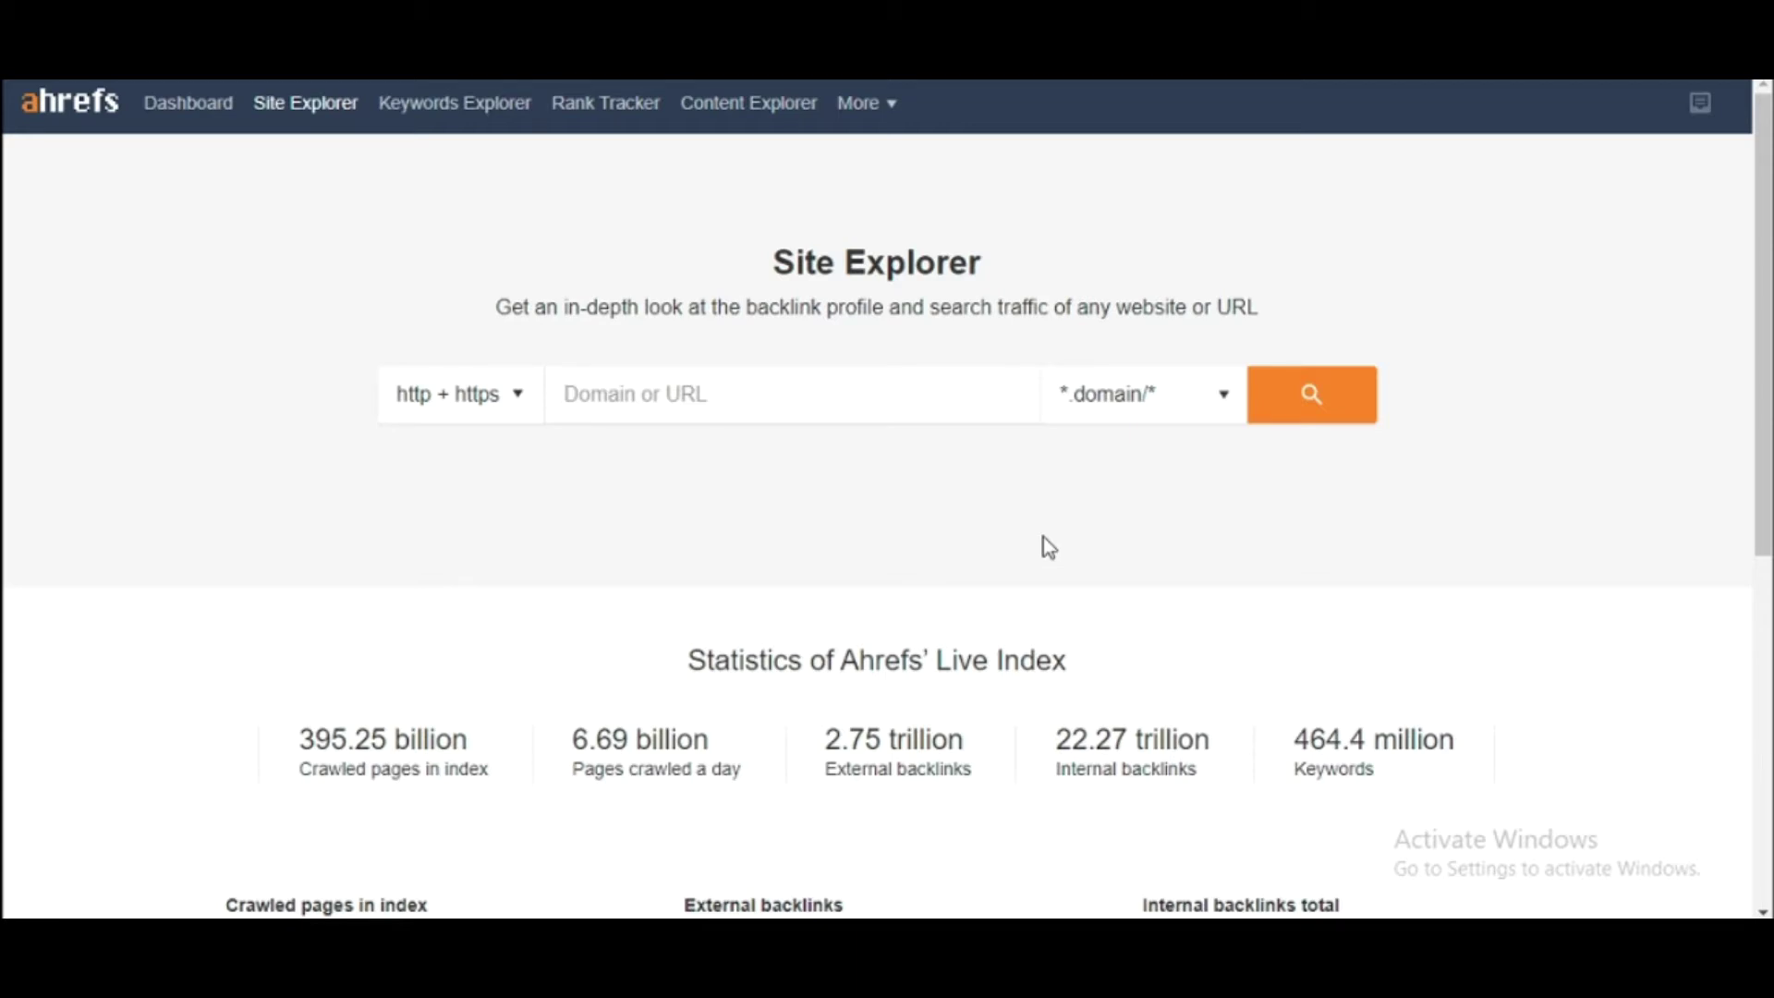
Look up ventsmagazine.com in Site Explorer.
text(ventsmaga)
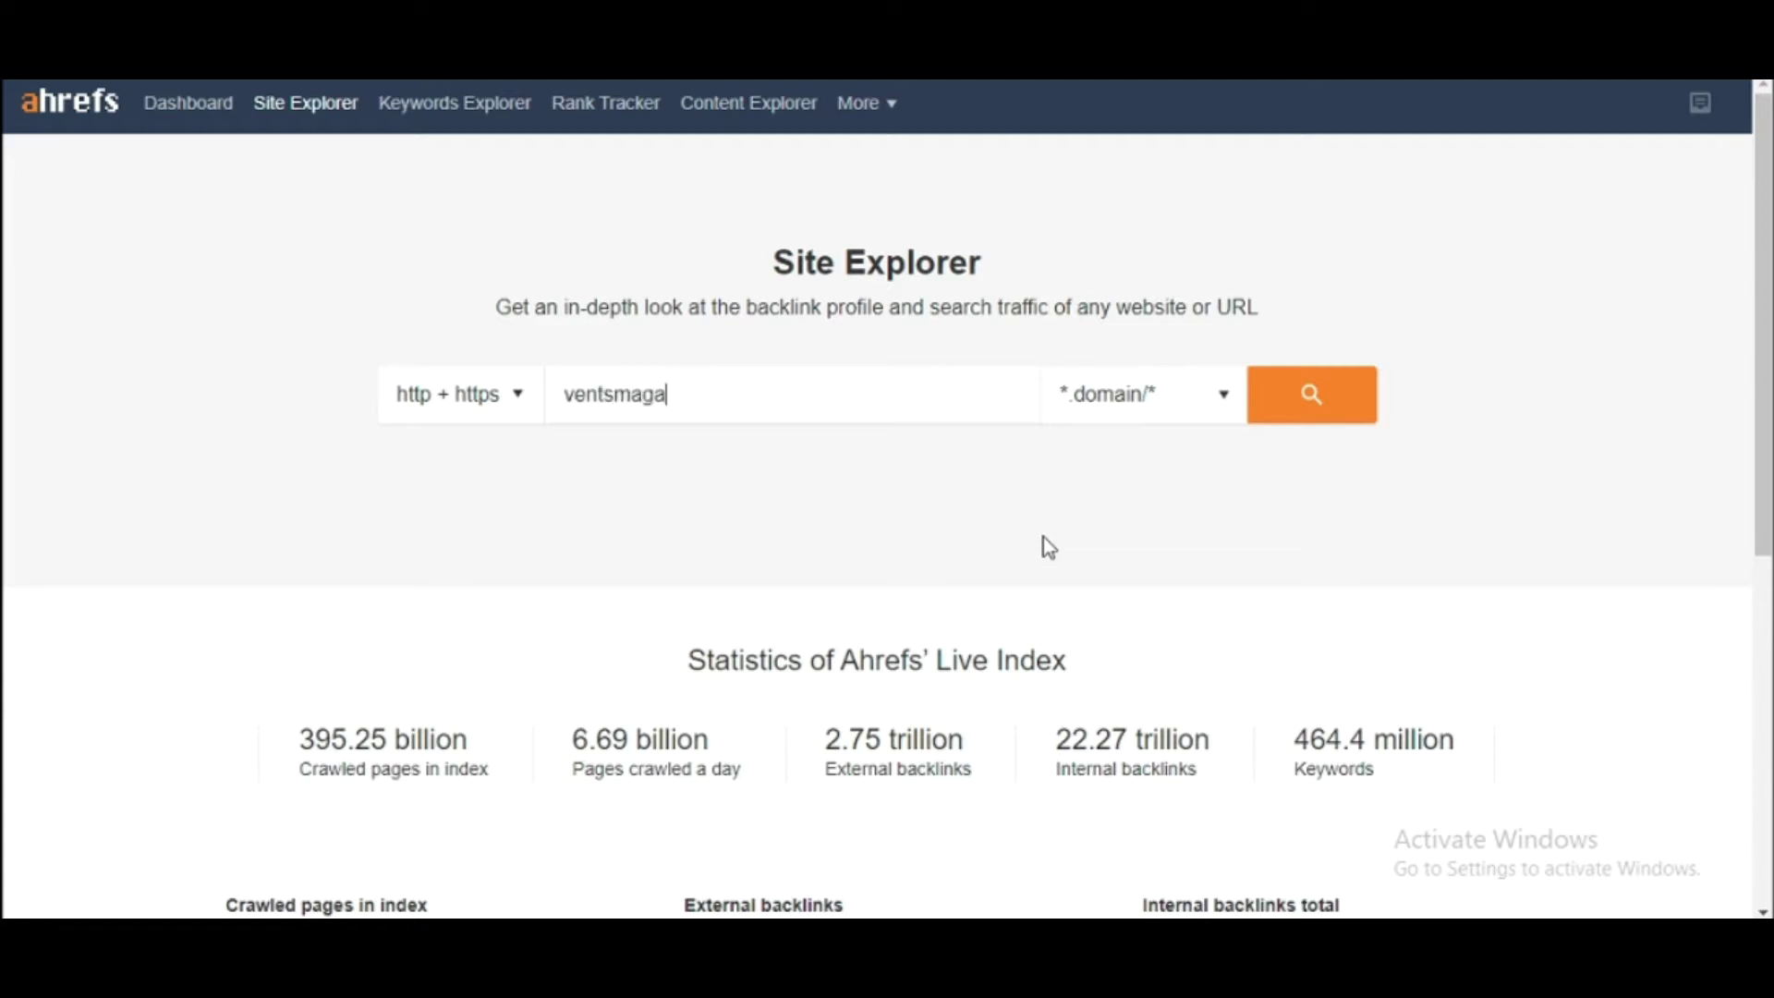
text(zine.com)
key(Return)
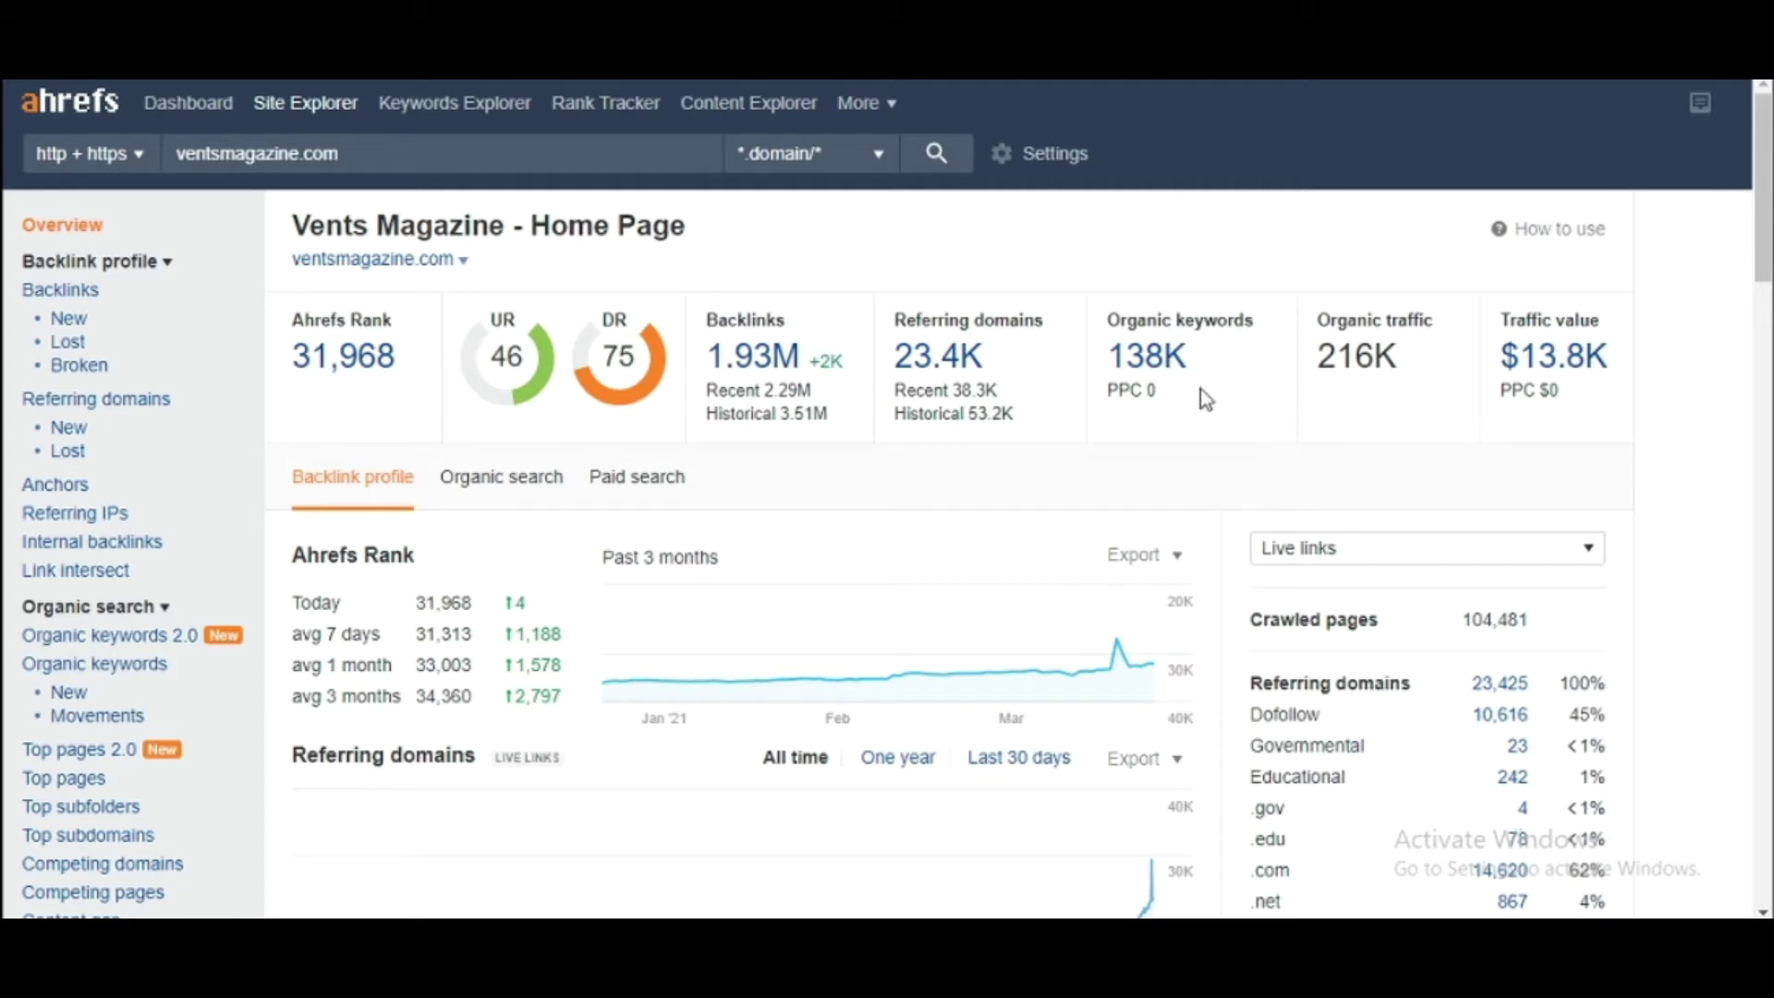
Open the 138K organic keywords report and filter it to positions 1 to 10.
click(1155, 354)
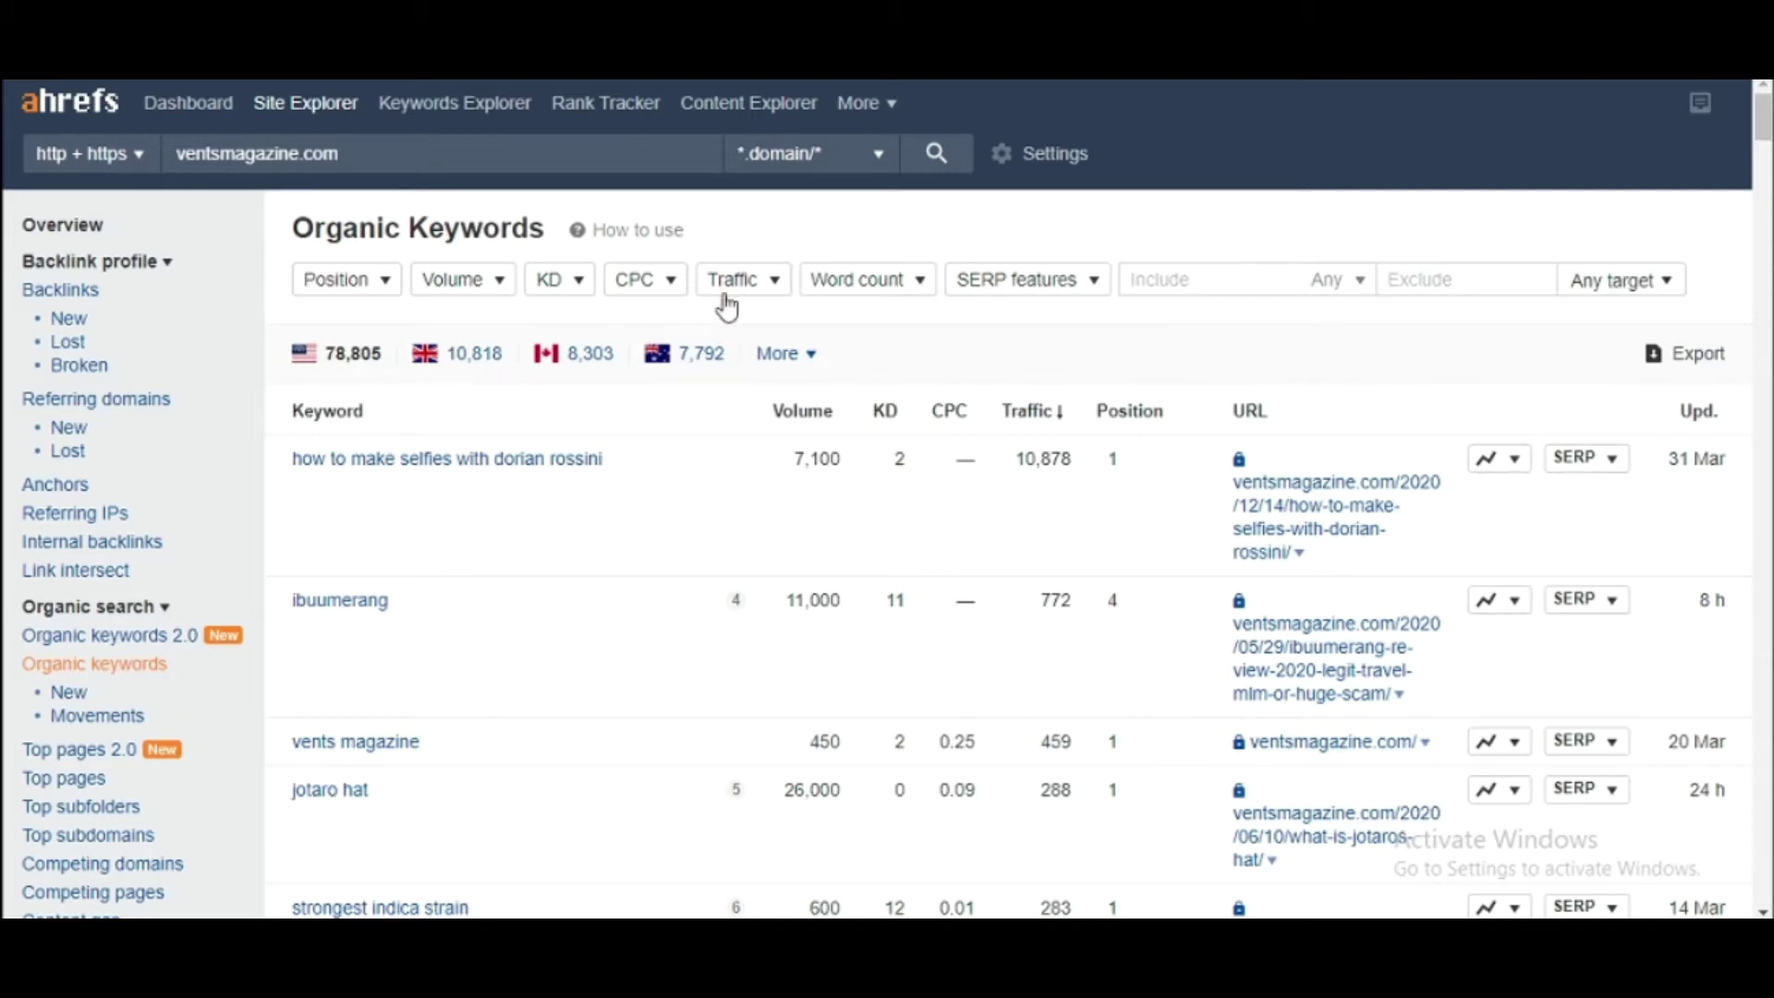
click(333, 282)
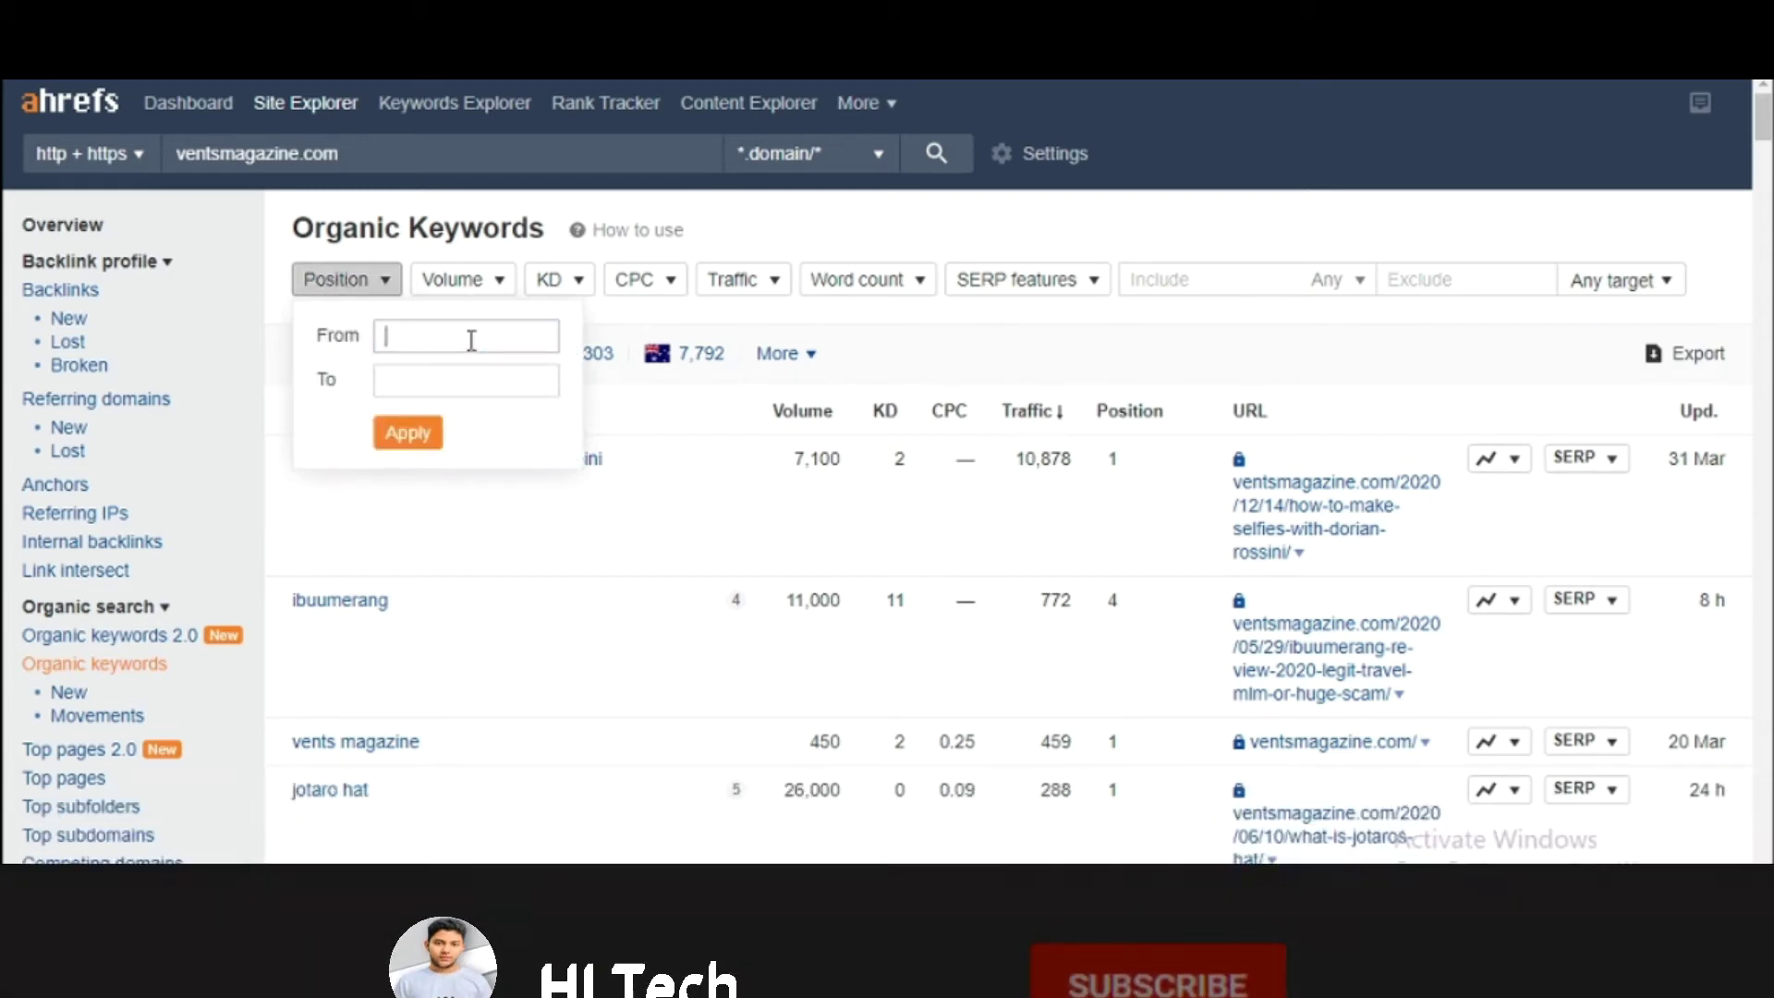
click(471, 340)
text(1)
click(457, 376)
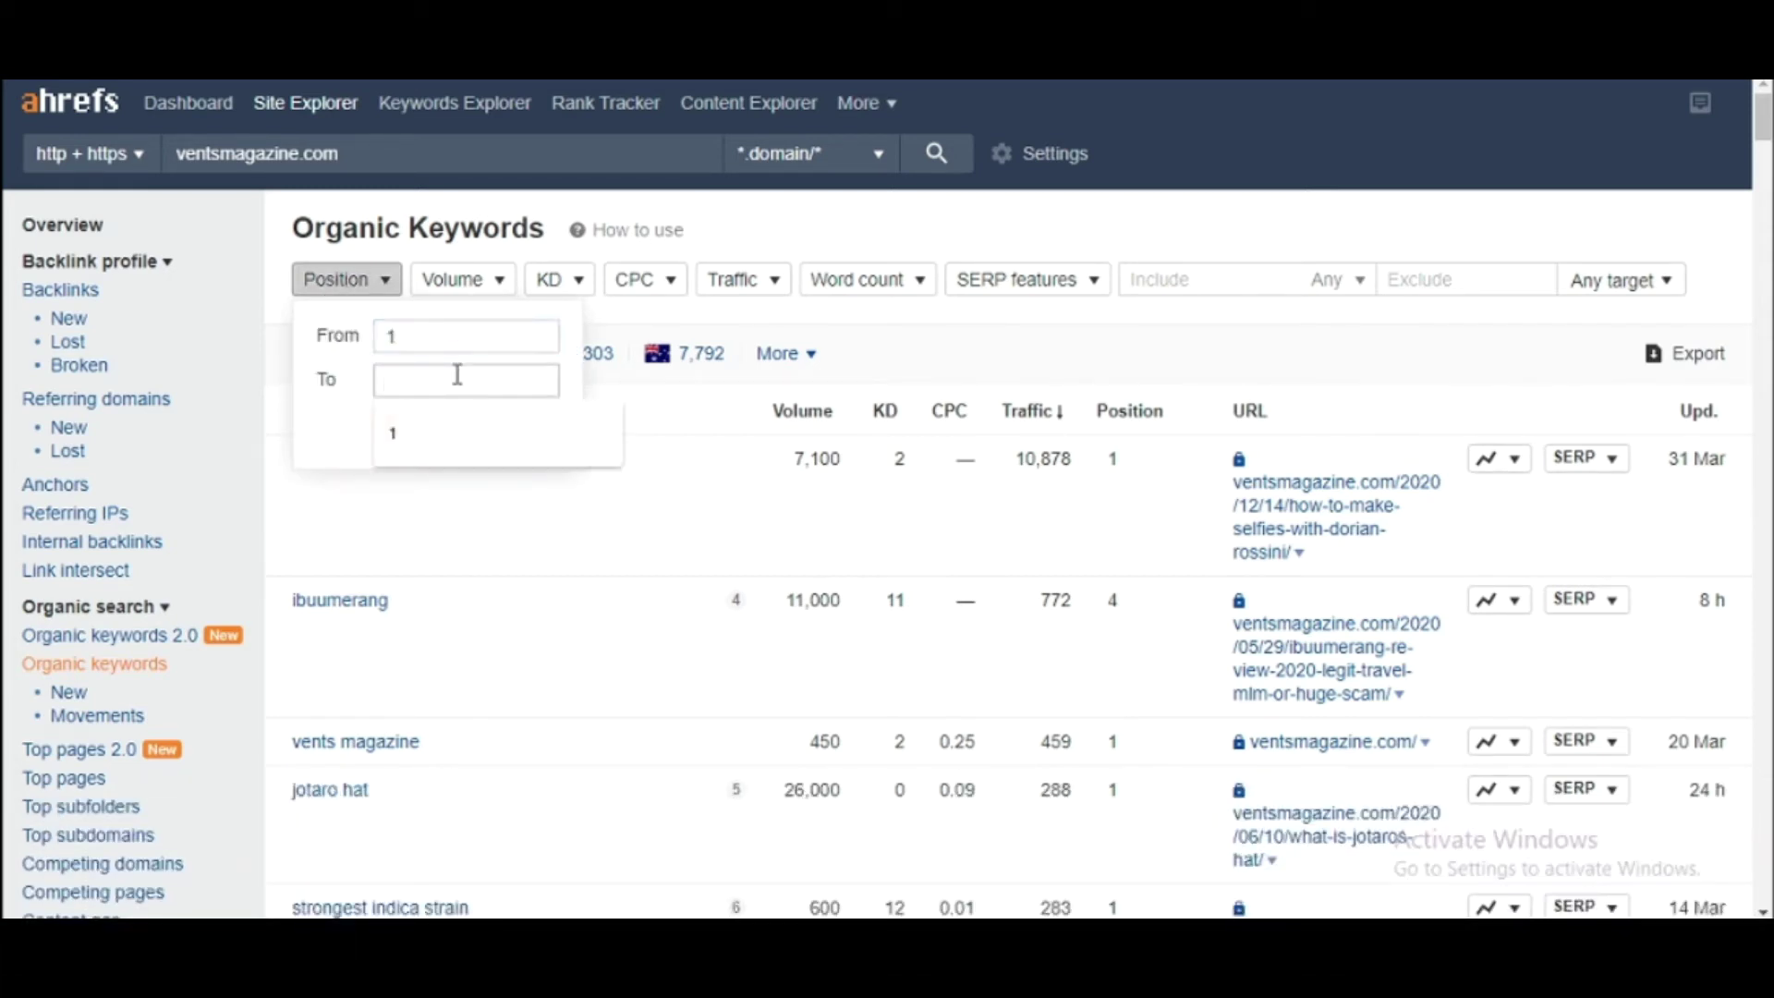
text(10)
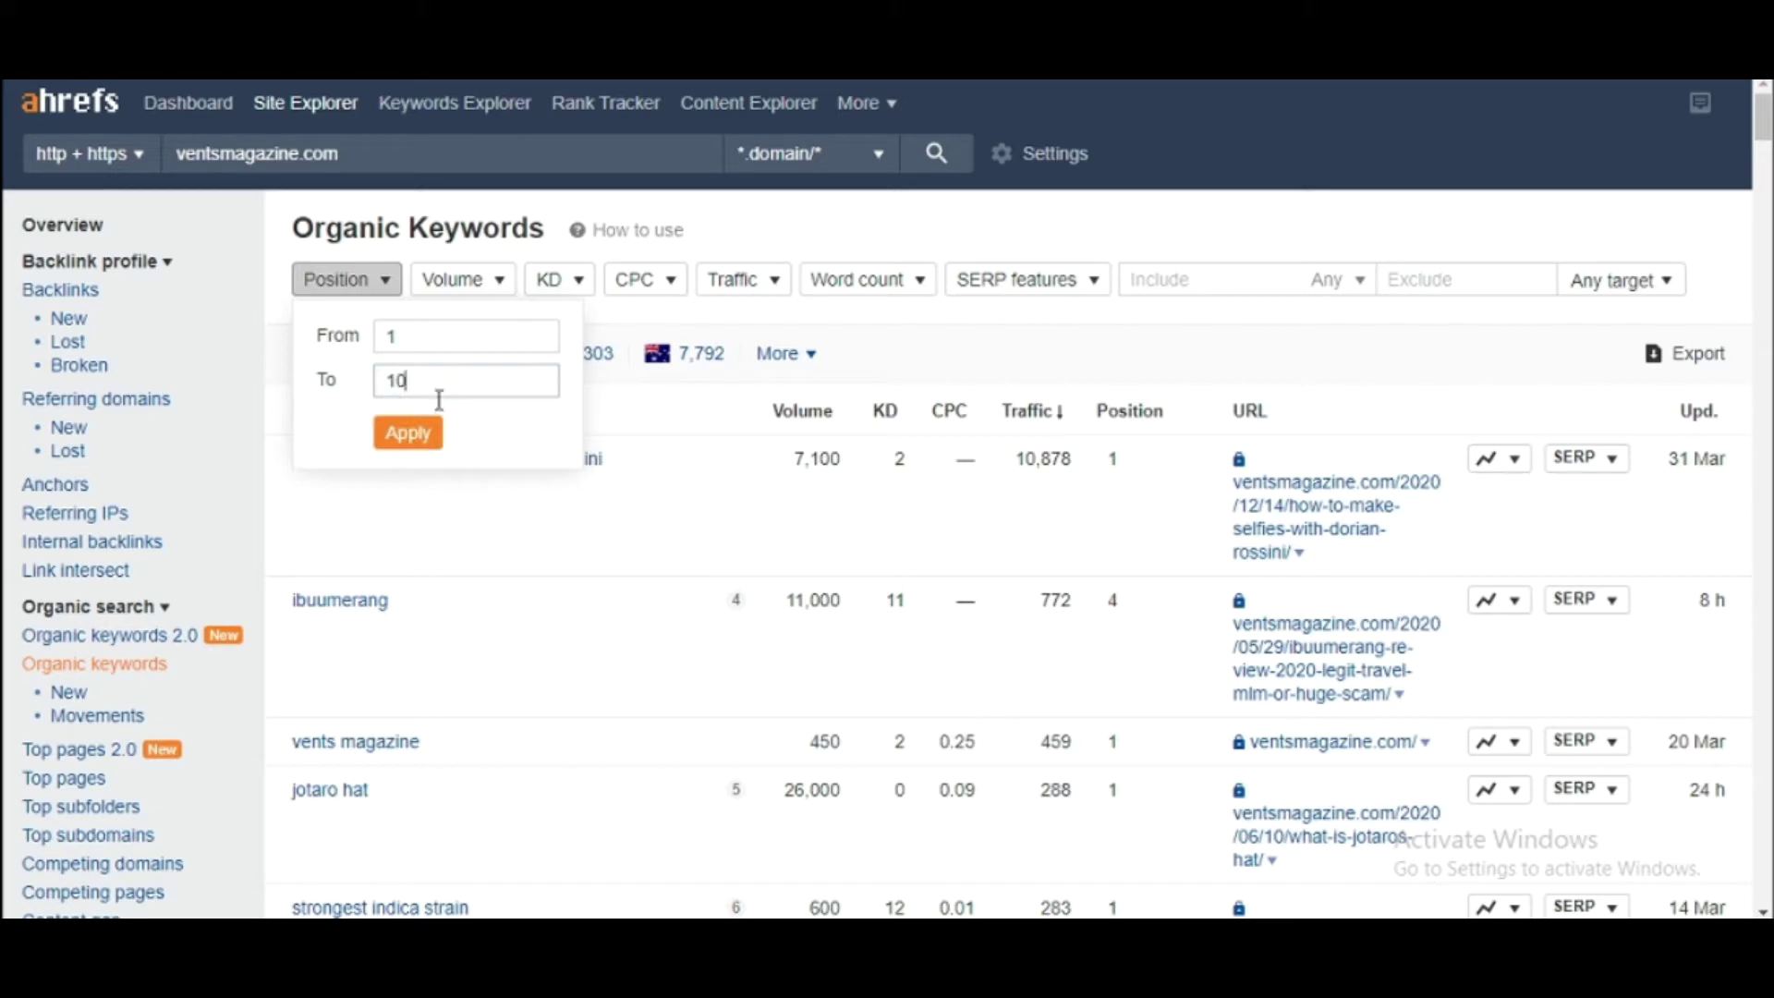
click(413, 429)
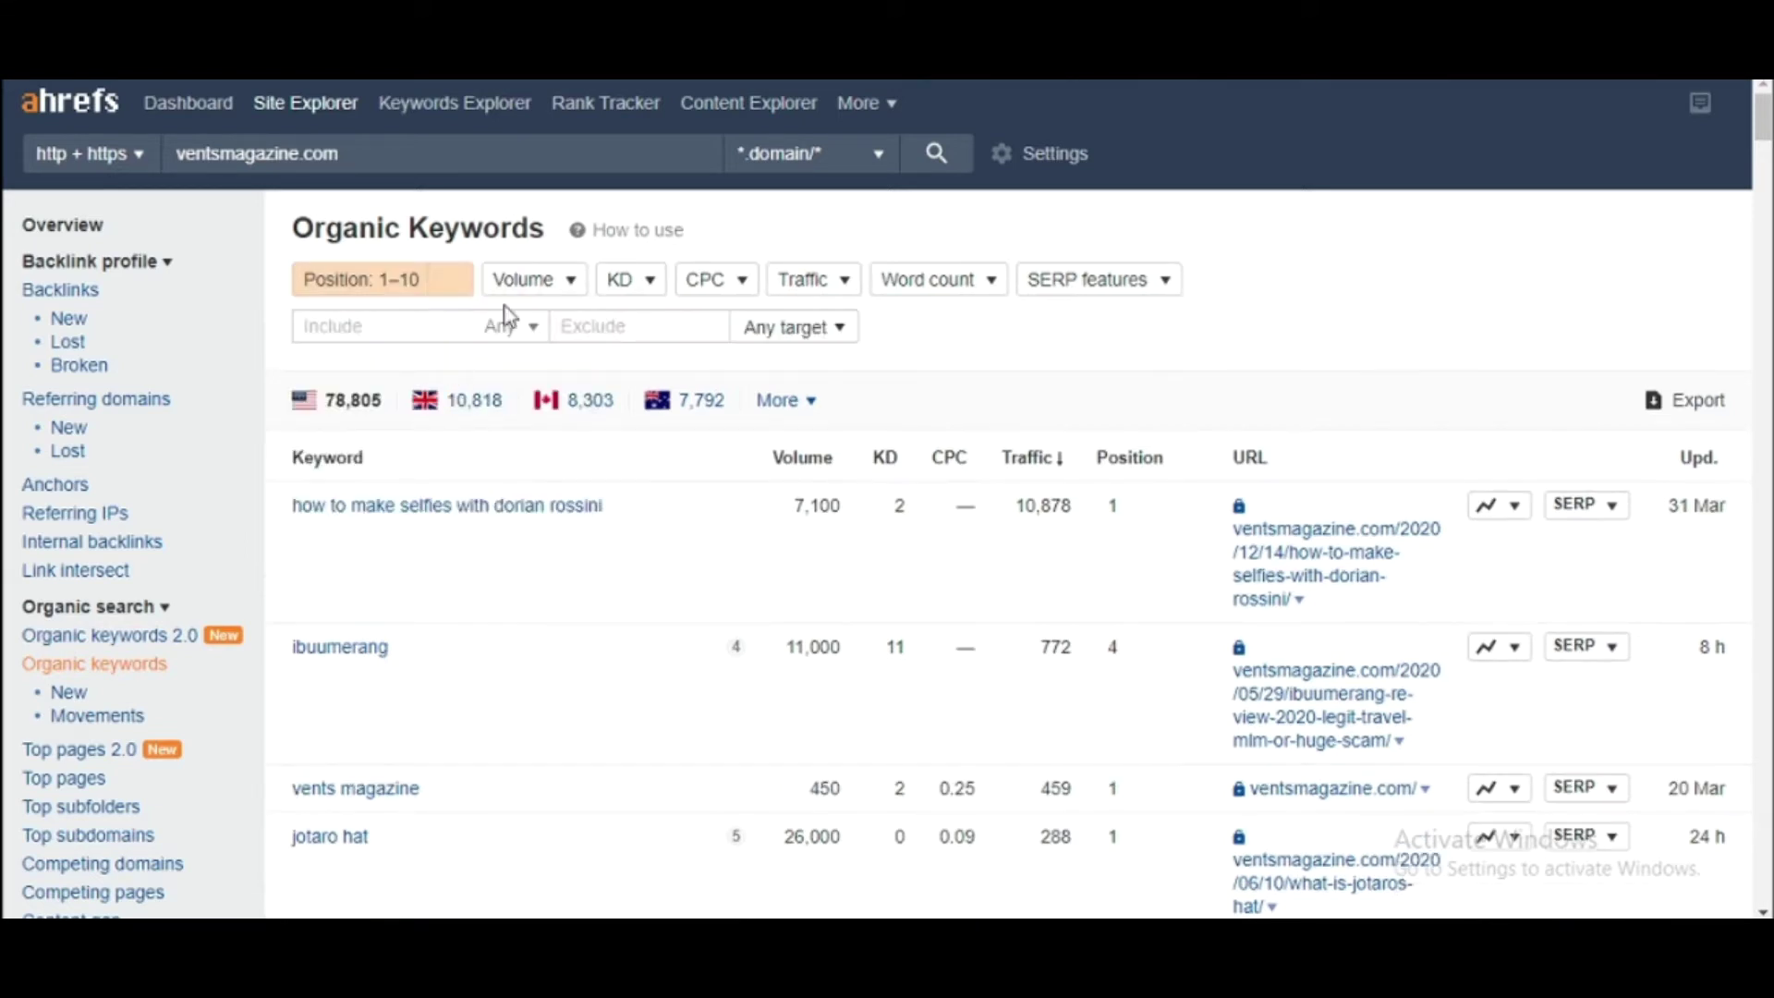
Add a keyword difficulty filter from 0 to 5, leaving 1,075 keywords.
click(651, 280)
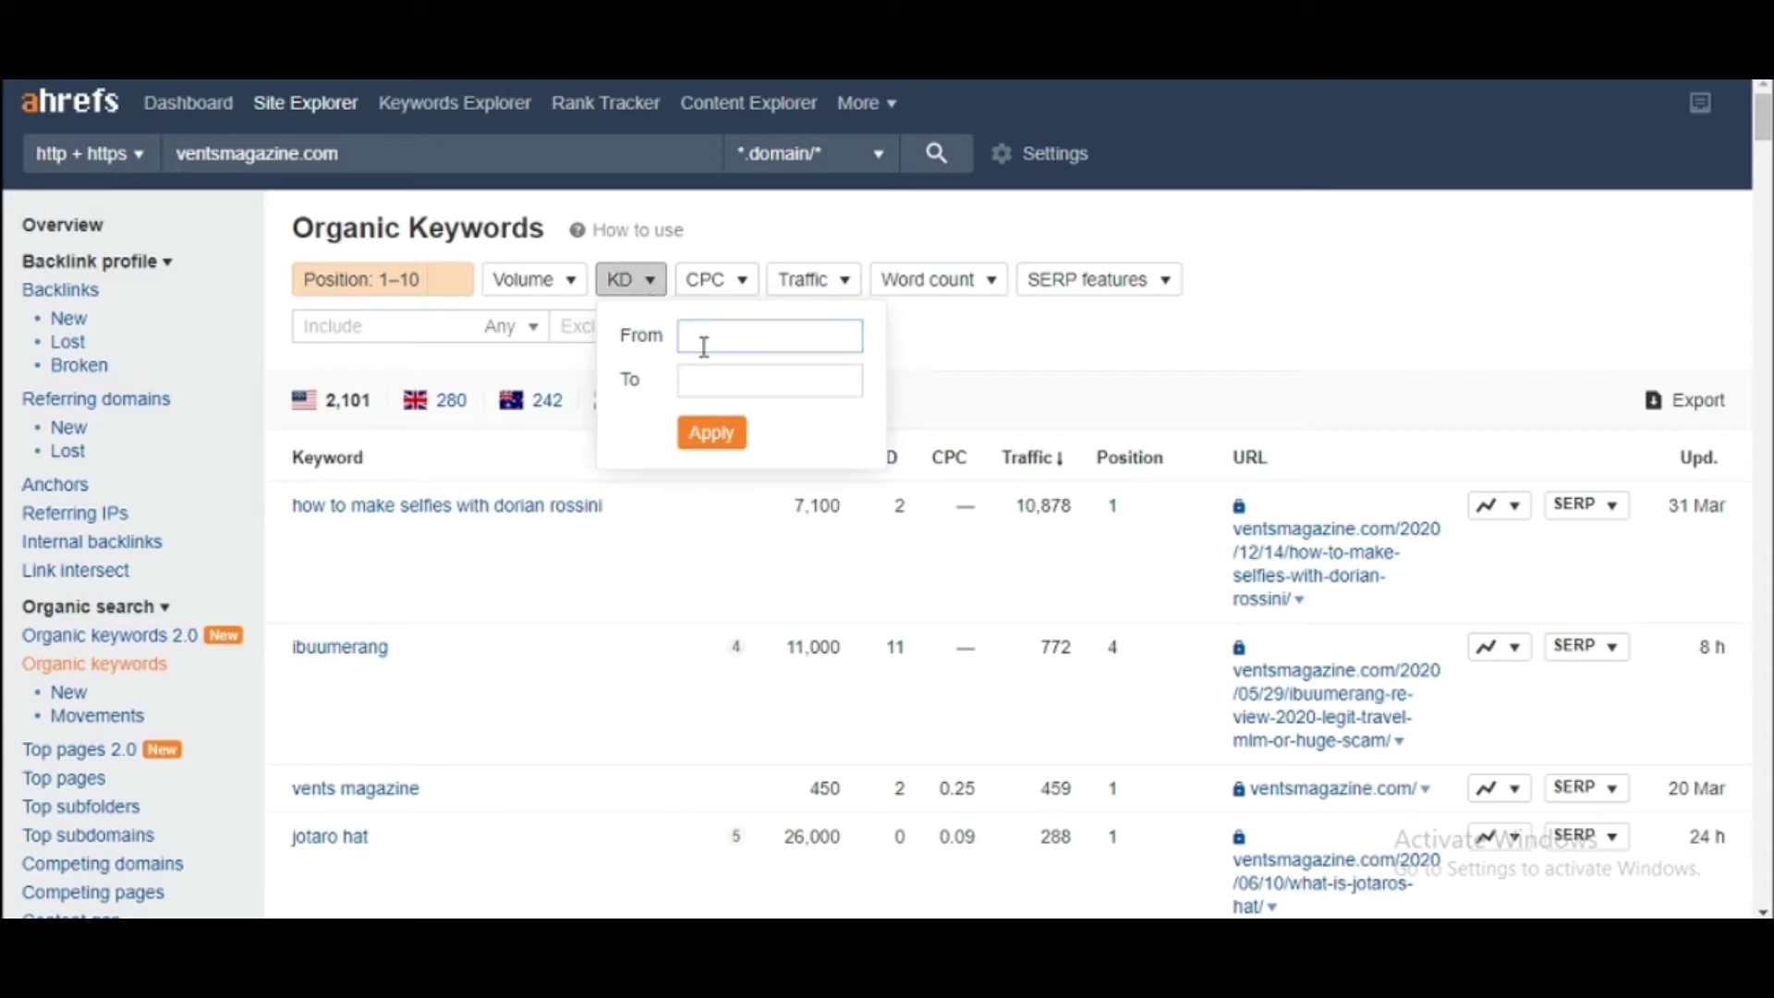
text(0)
click(708, 386)
text(5)
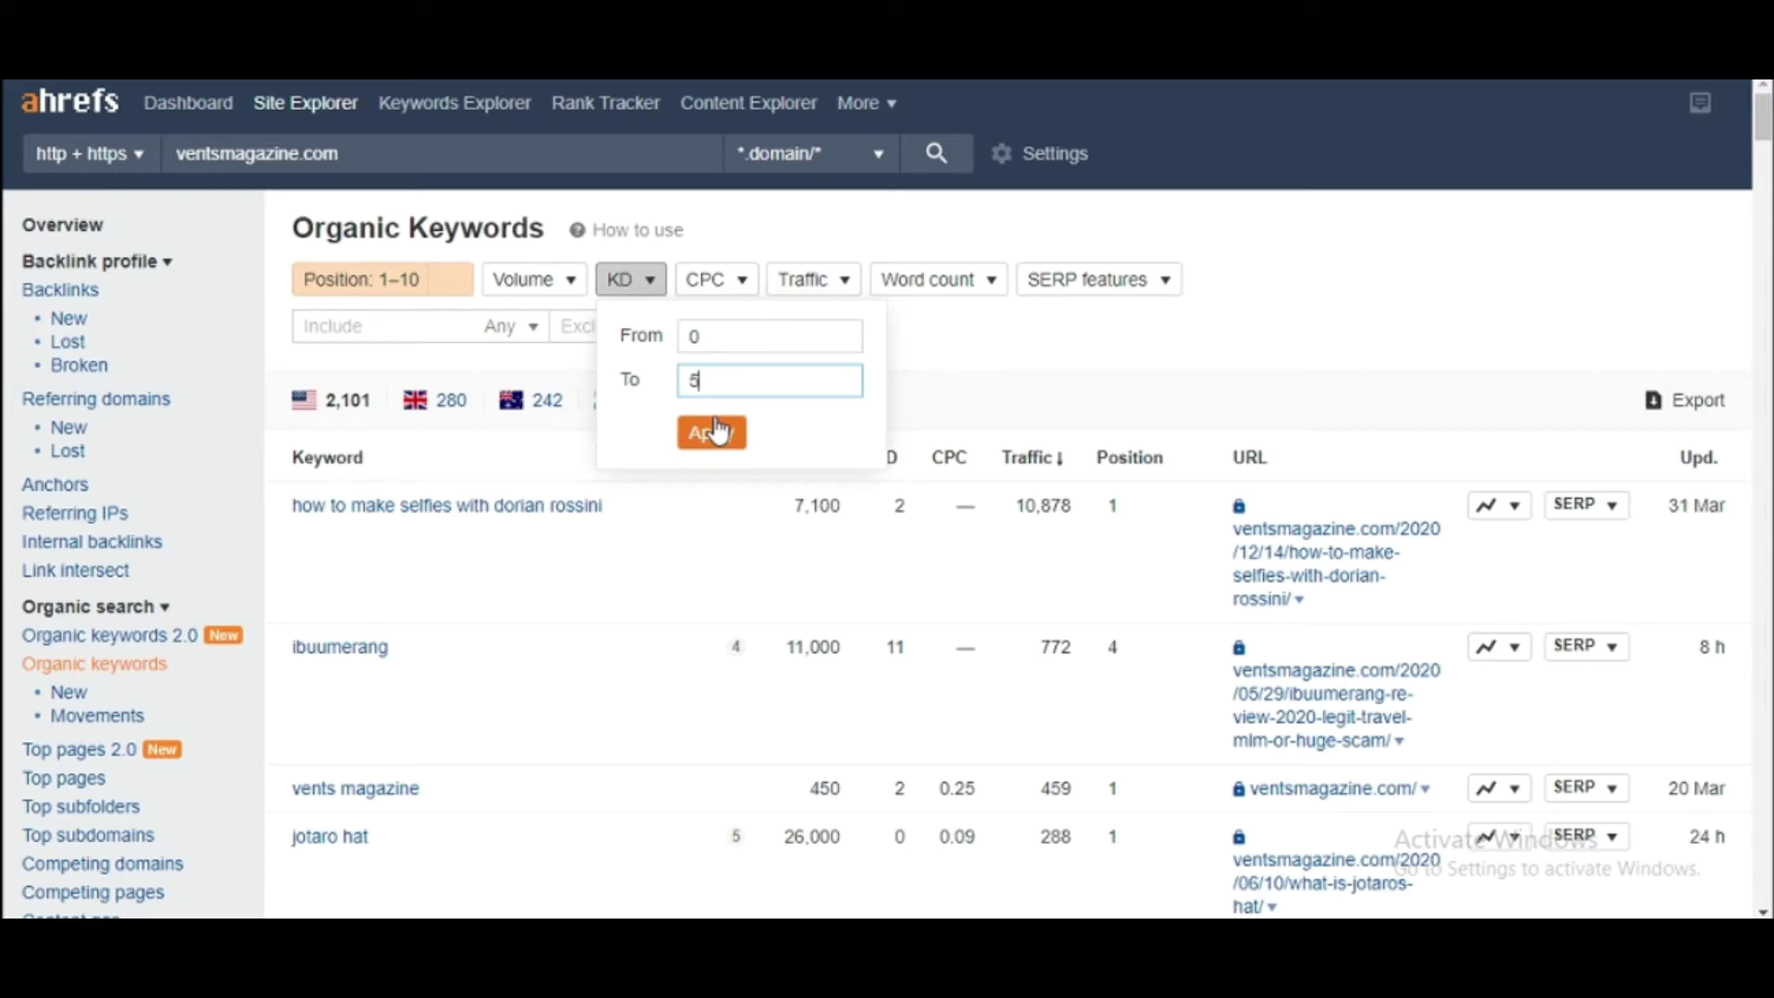
click(719, 432)
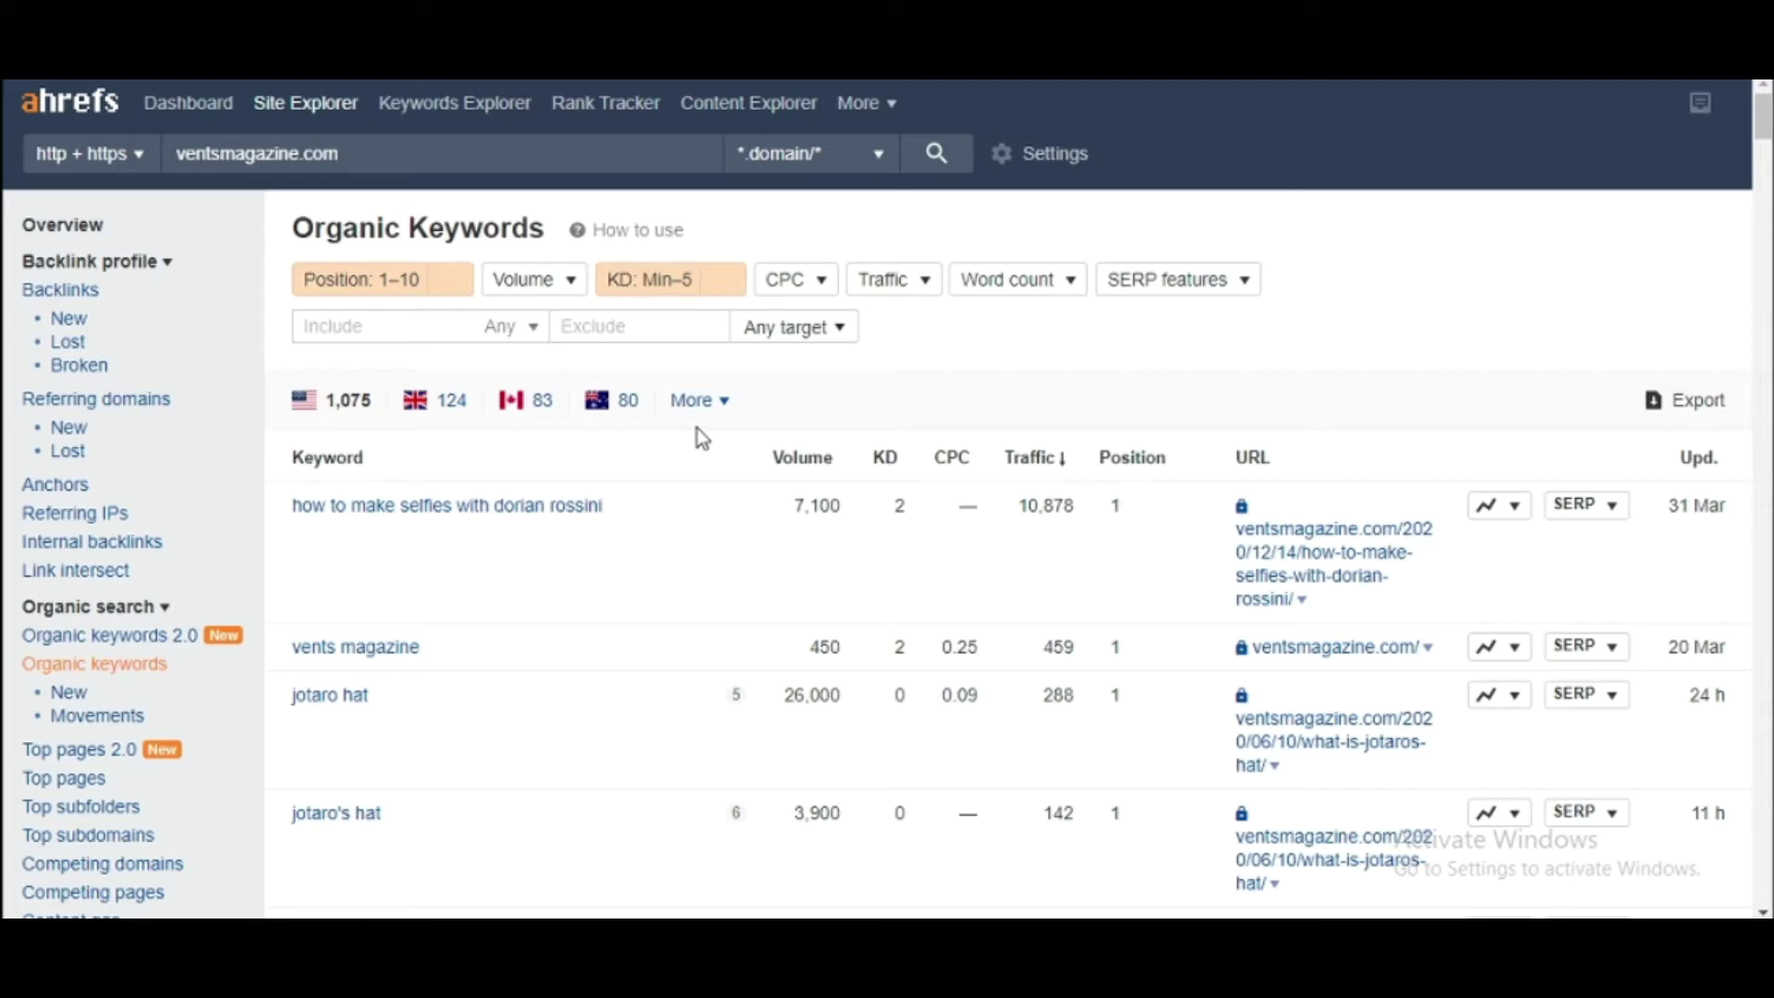
scroll(902, 499, down, 10)
scroll(902, 496, down, 7)
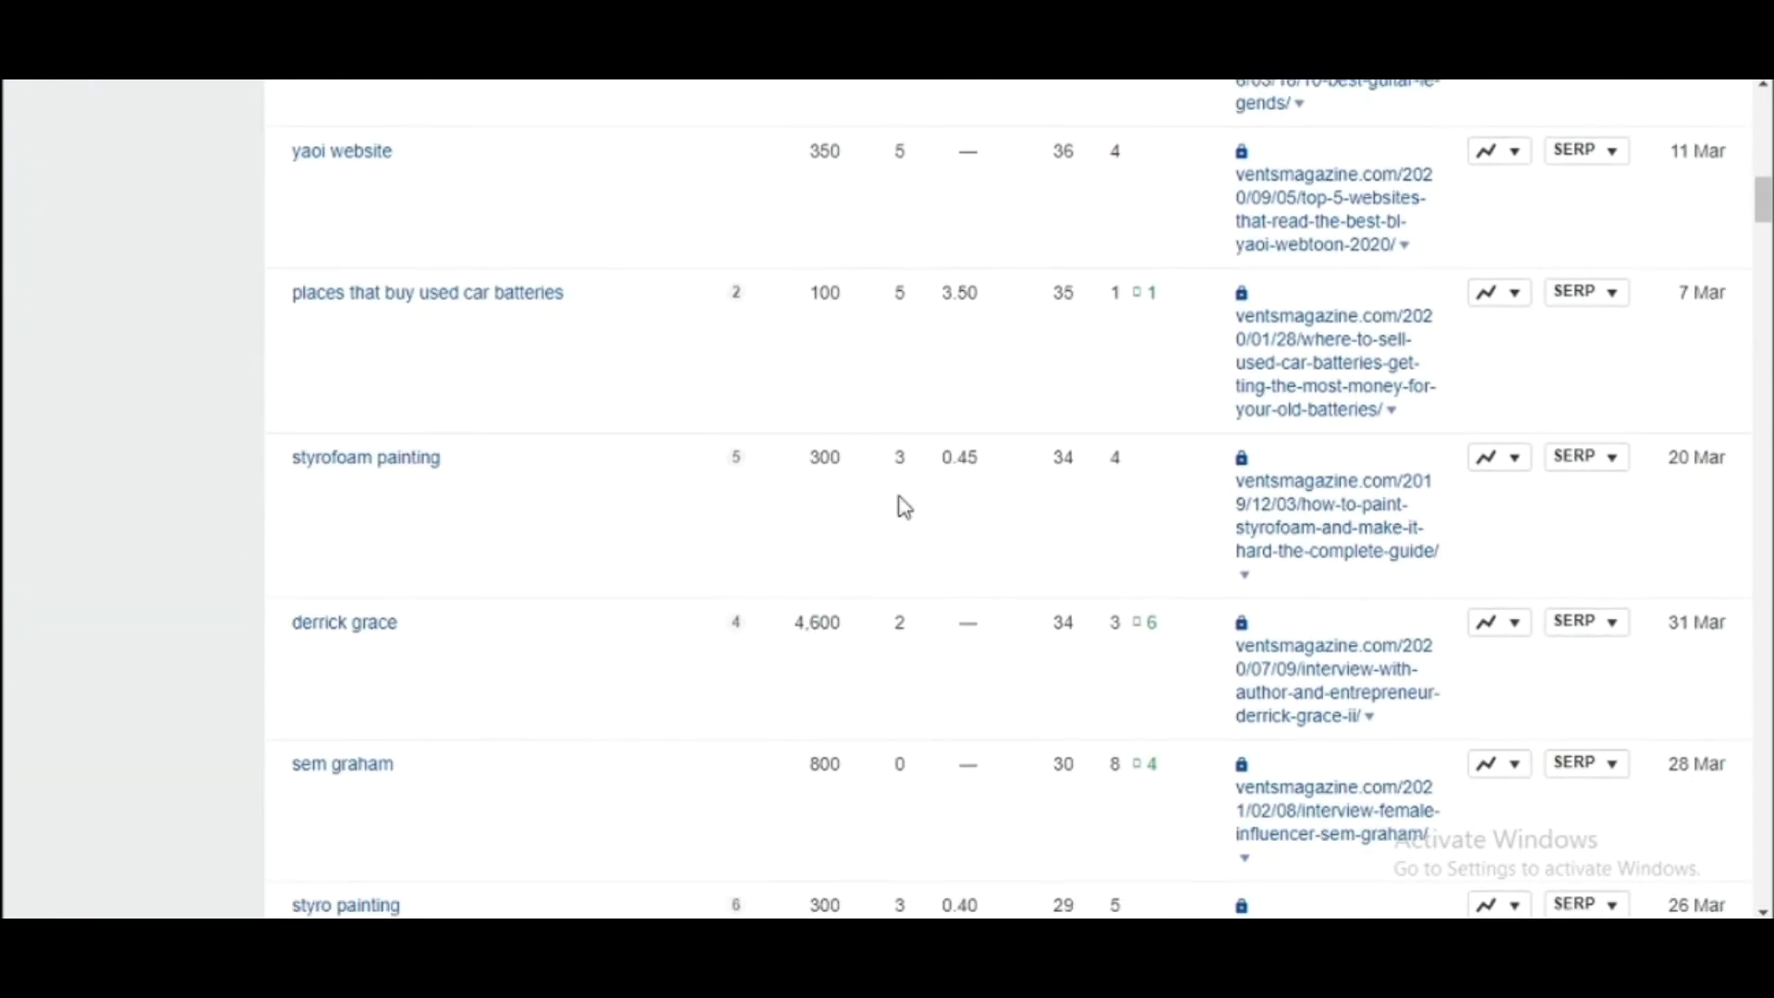
scroll(903, 506, down, 6)
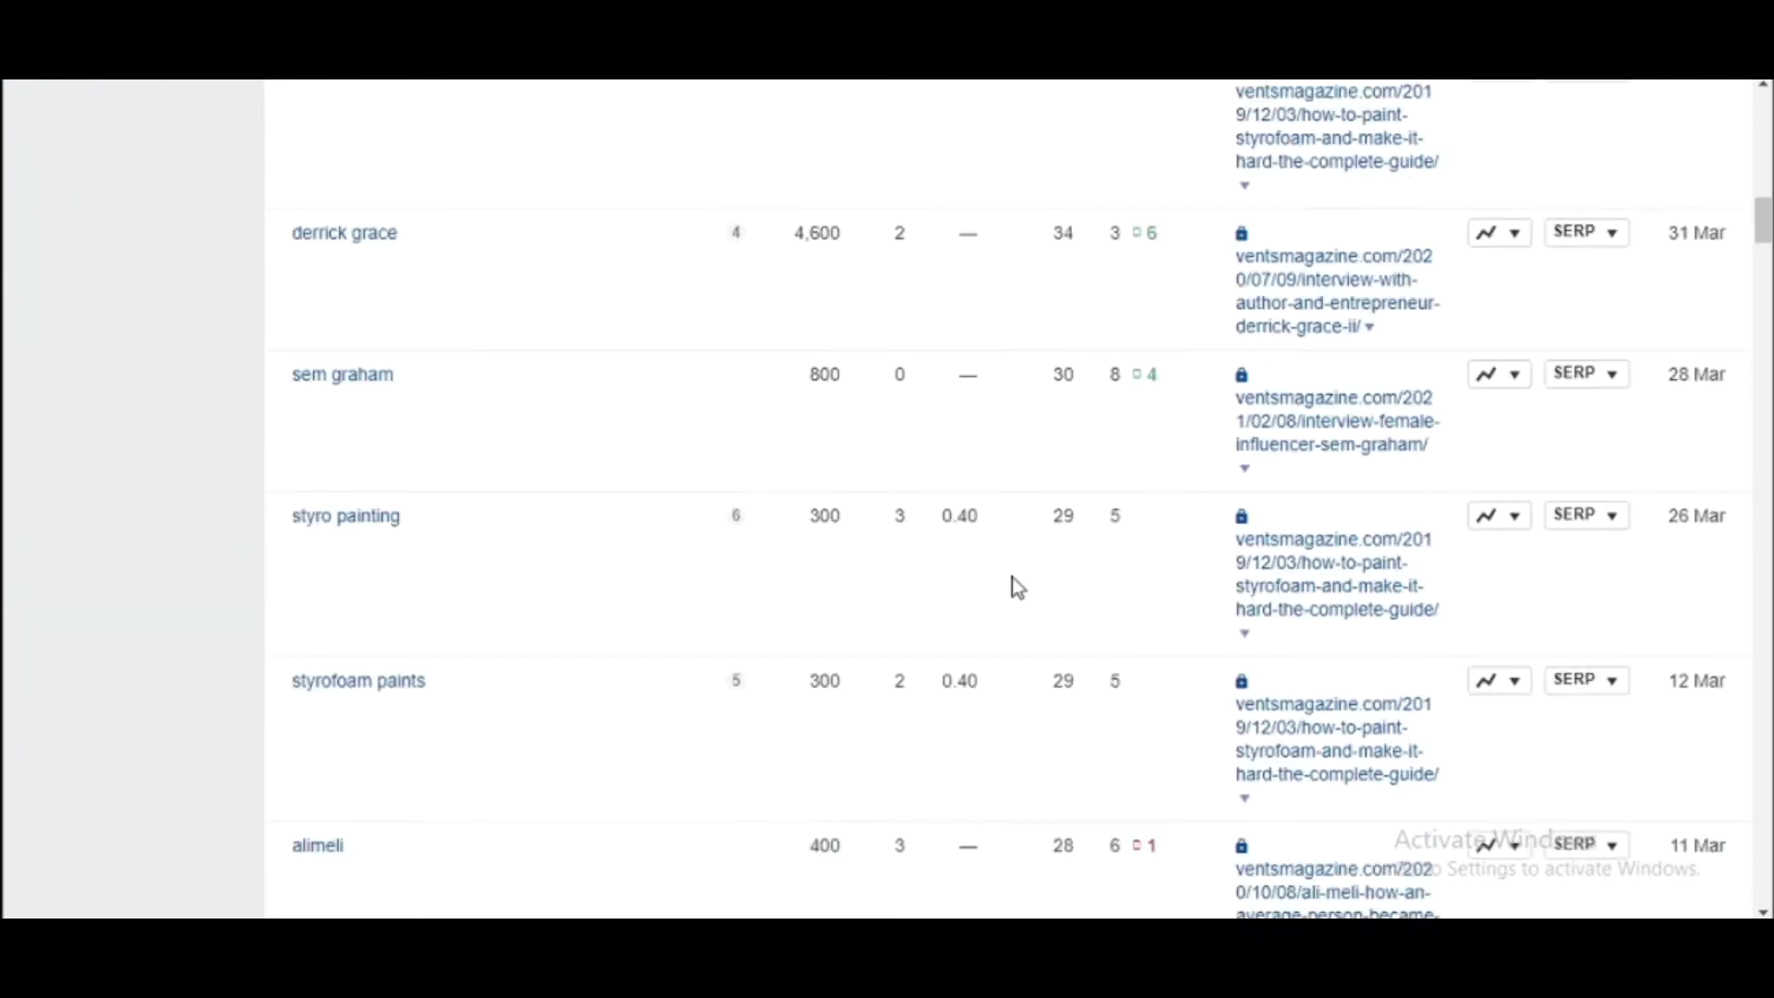
scroll(1022, 594, down, 10)
scroll(1021, 573, up, 10)
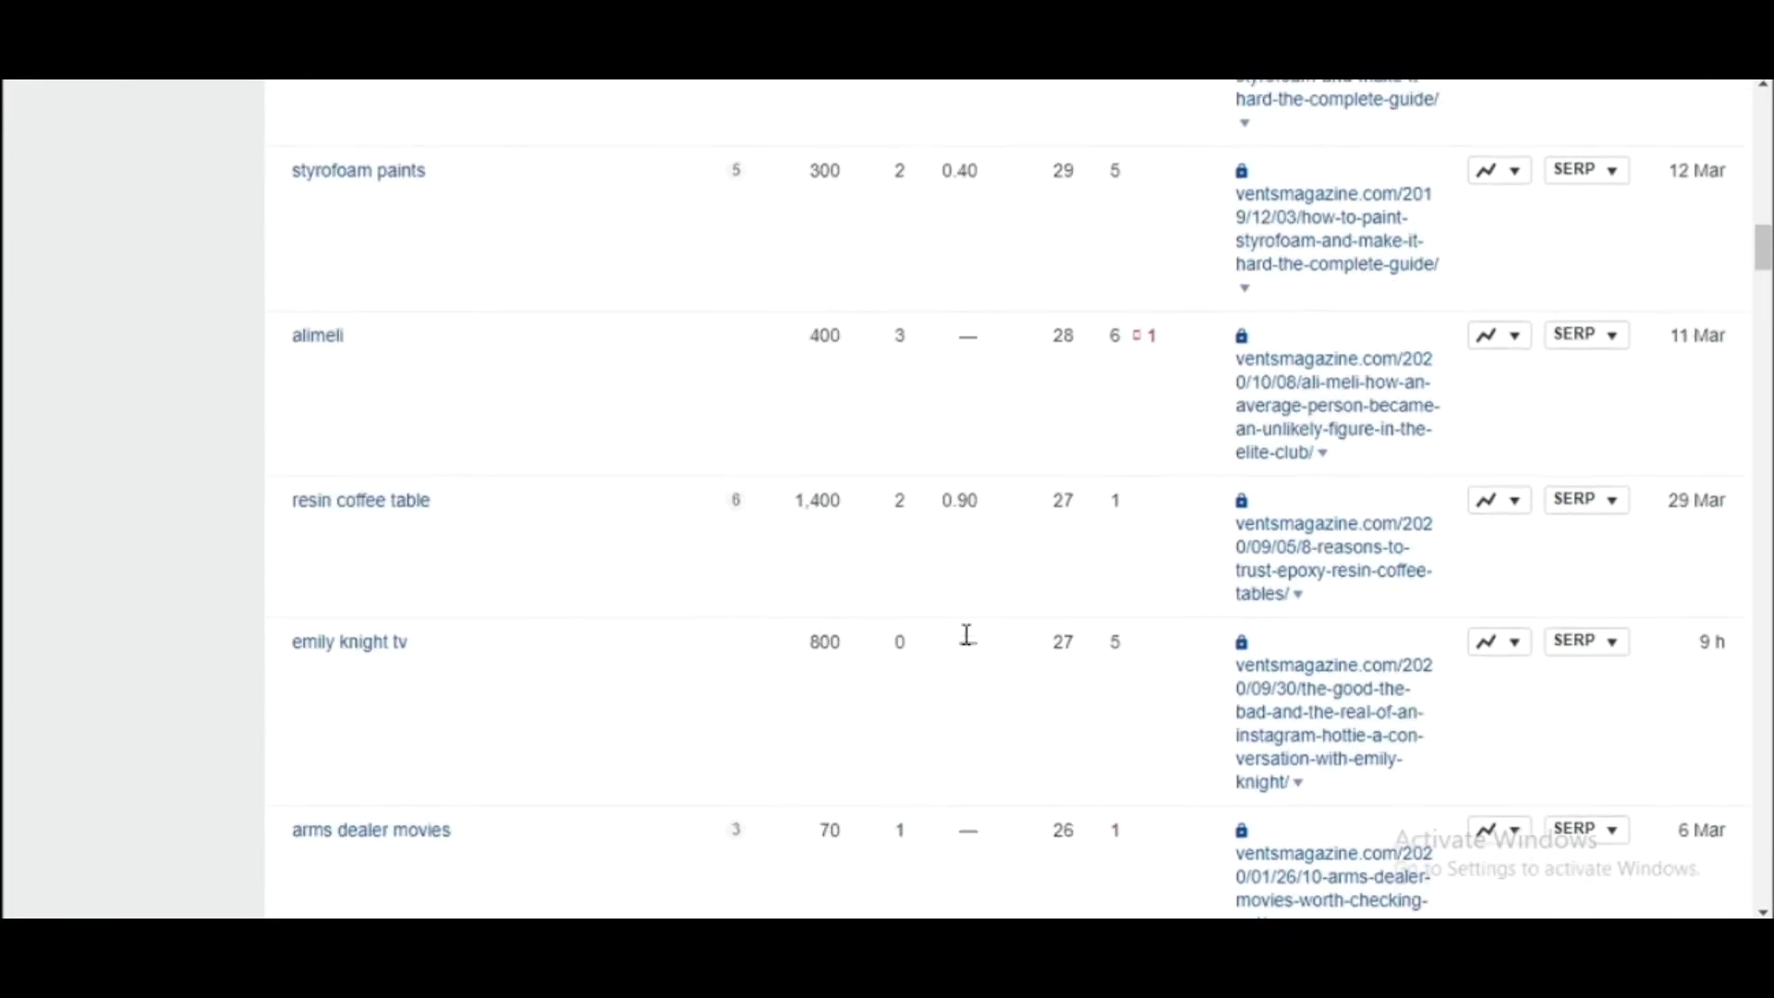
scroll(728, 612, up, 3)
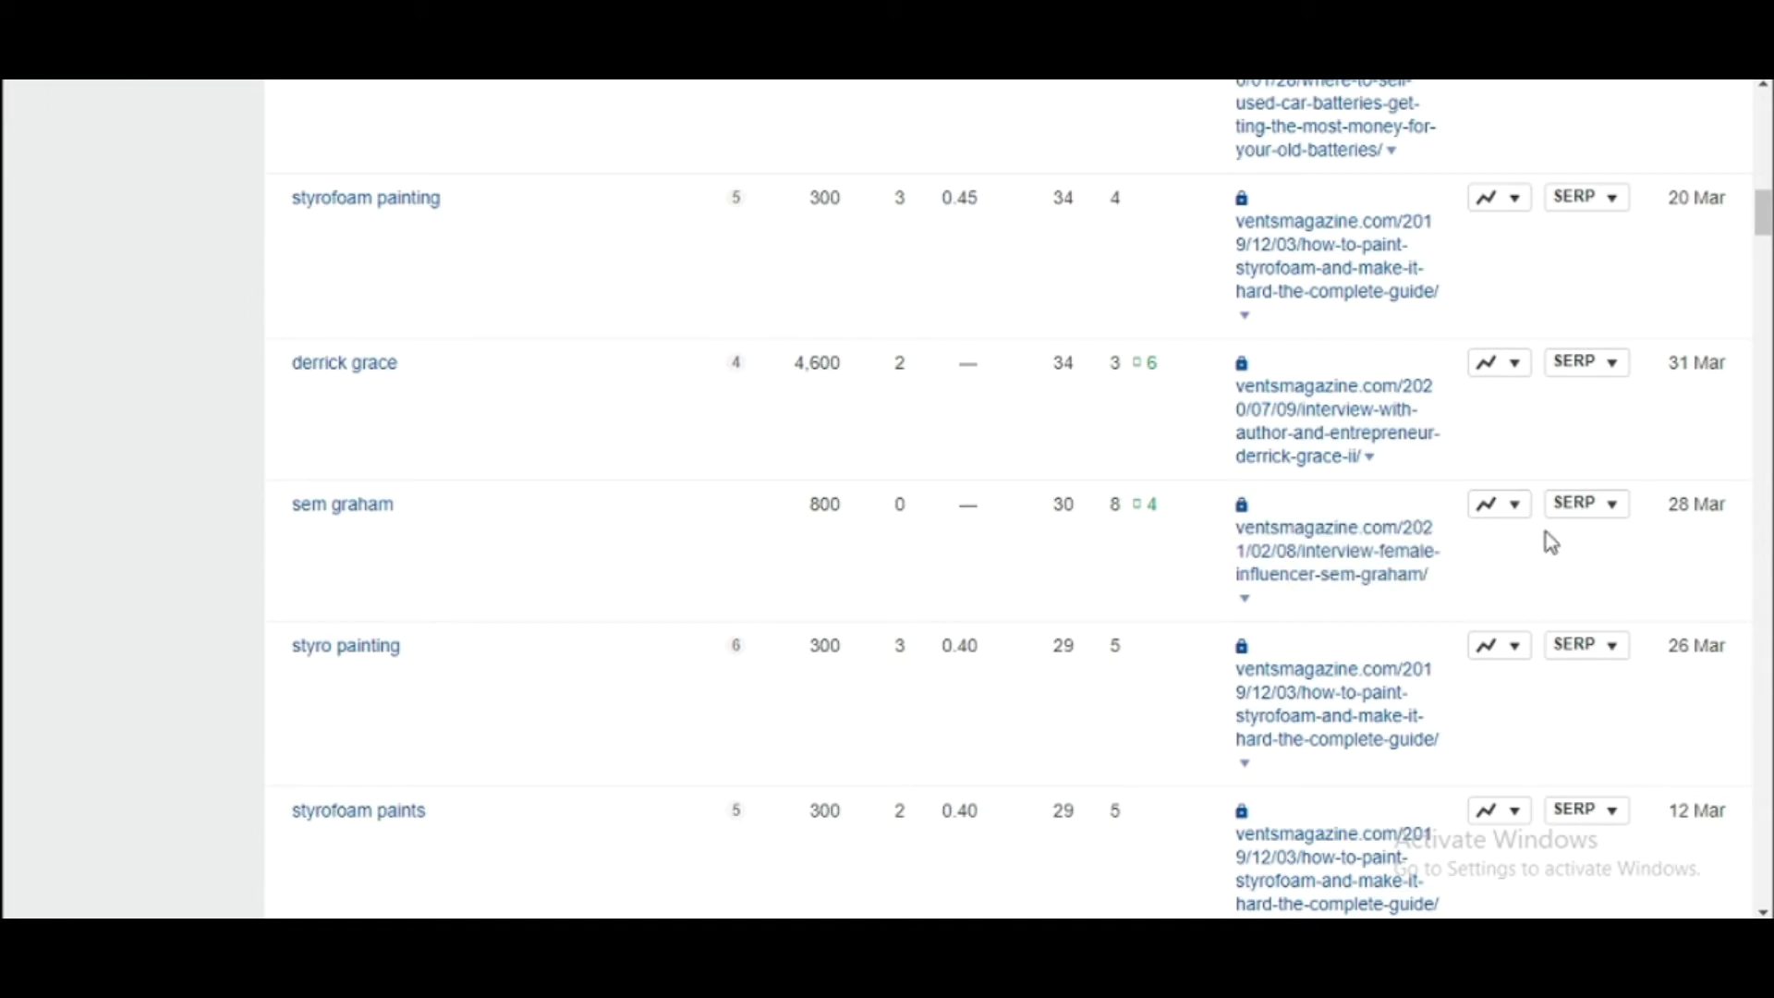
Expand the SERP for the 800-volume KD 0 keyword and locate the eighth-ranked Vents Magazine result.
click(1577, 512)
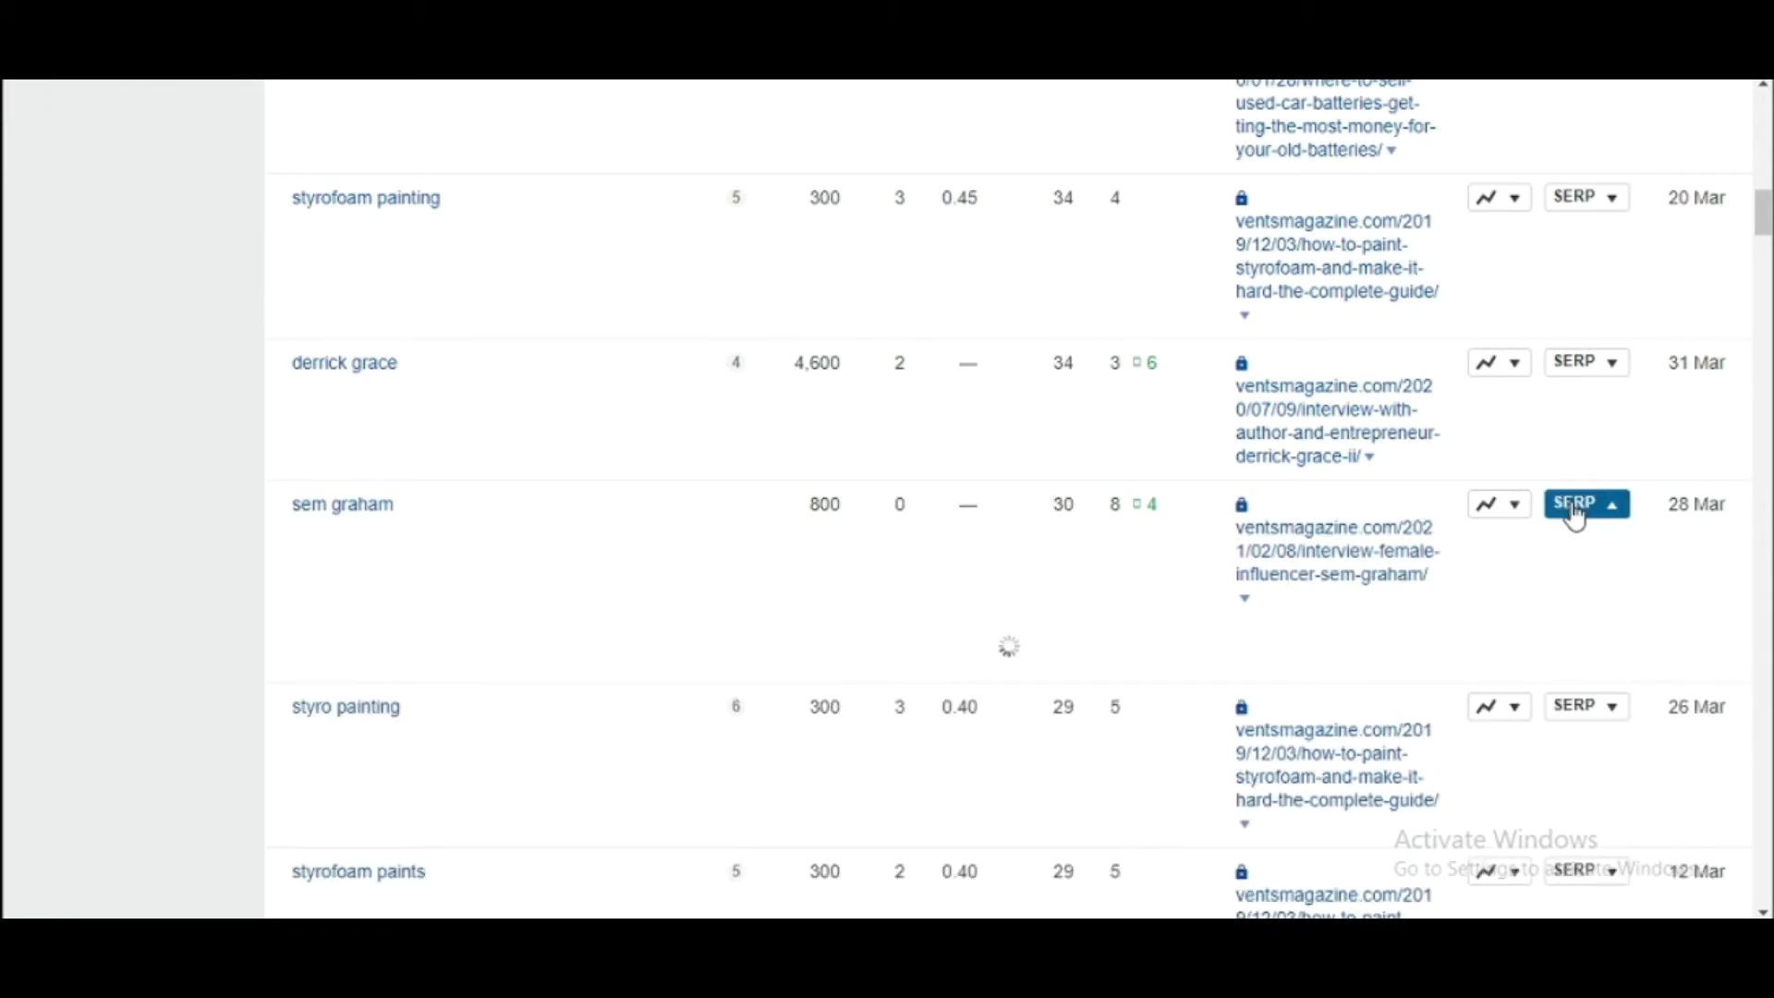
scroll(1577, 518, down, 4)
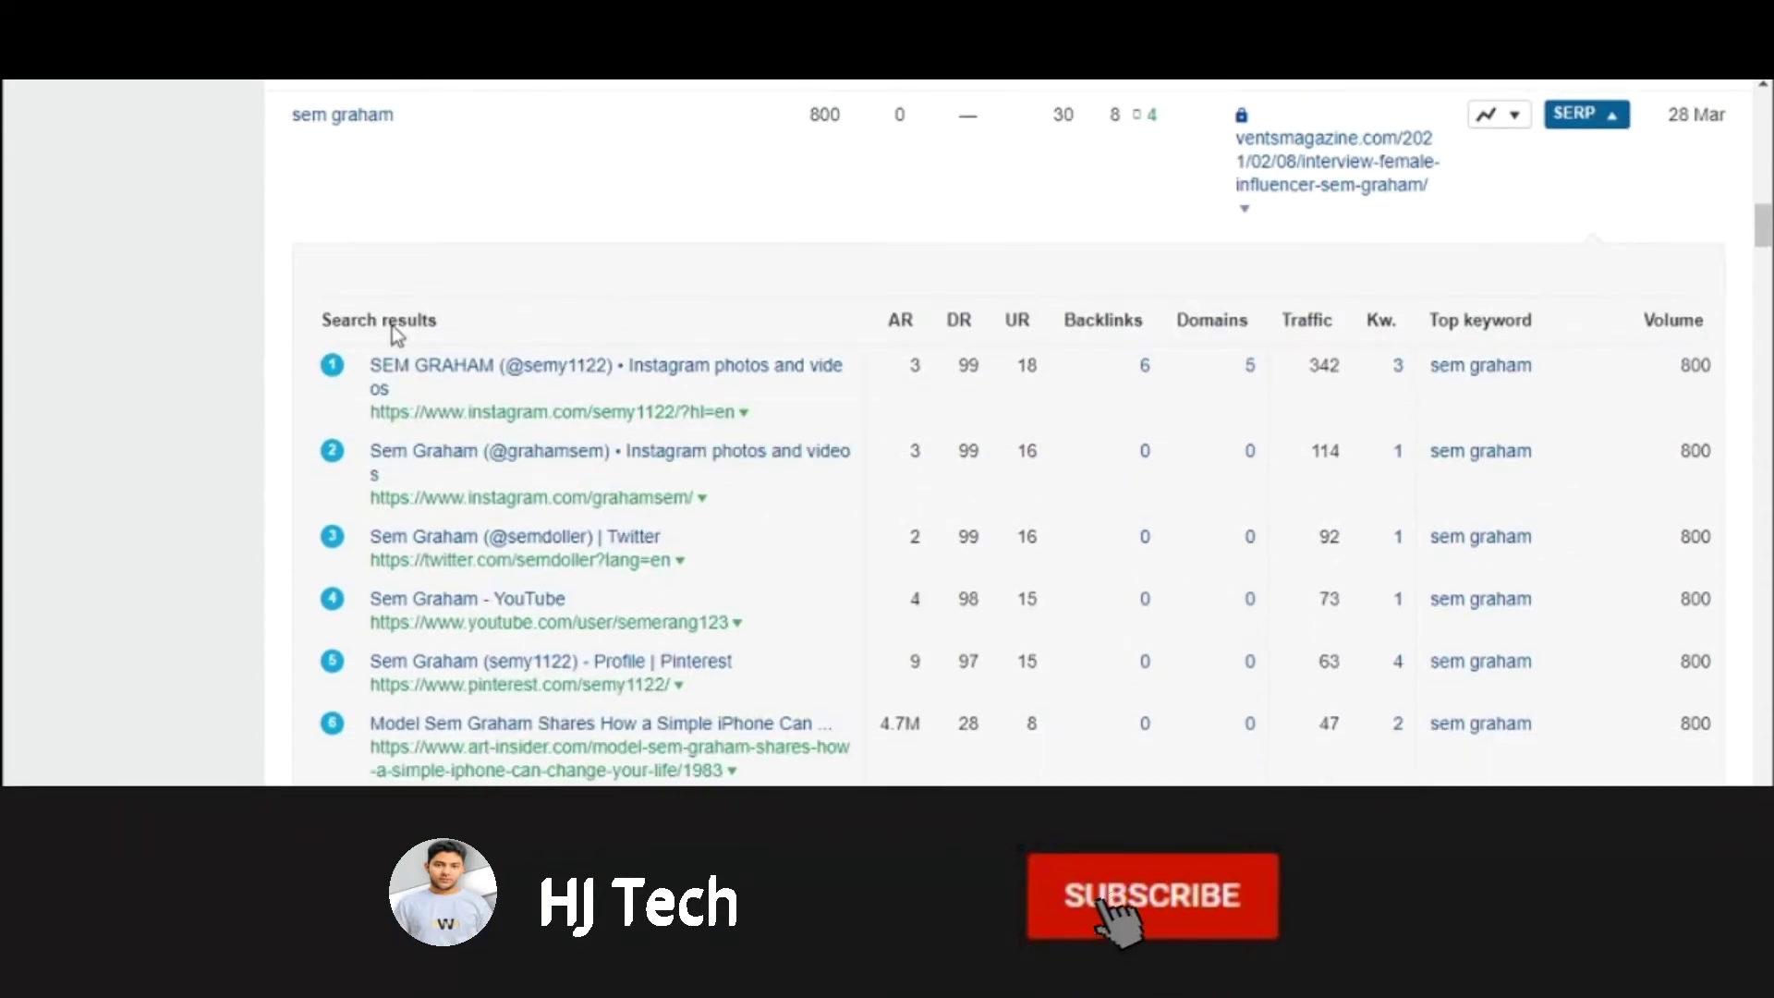
drag(323, 318, 1358, 804)
click(31, 509)
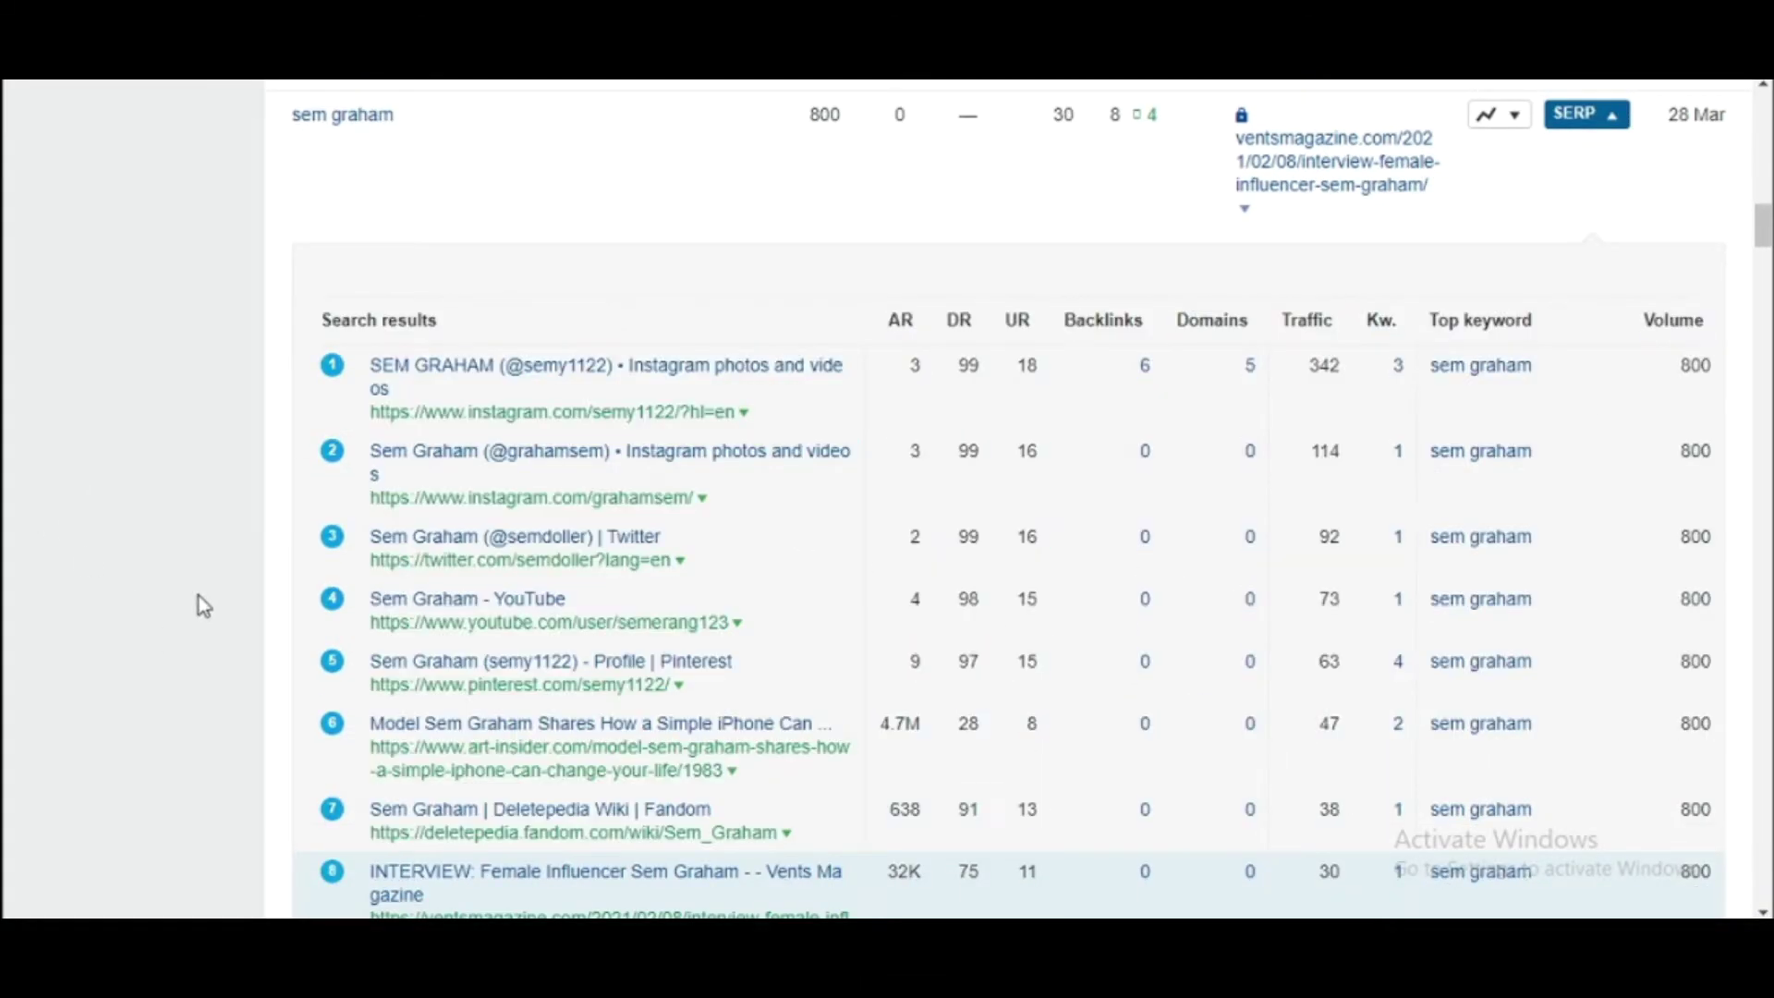
scroll(198, 573, down, 2)
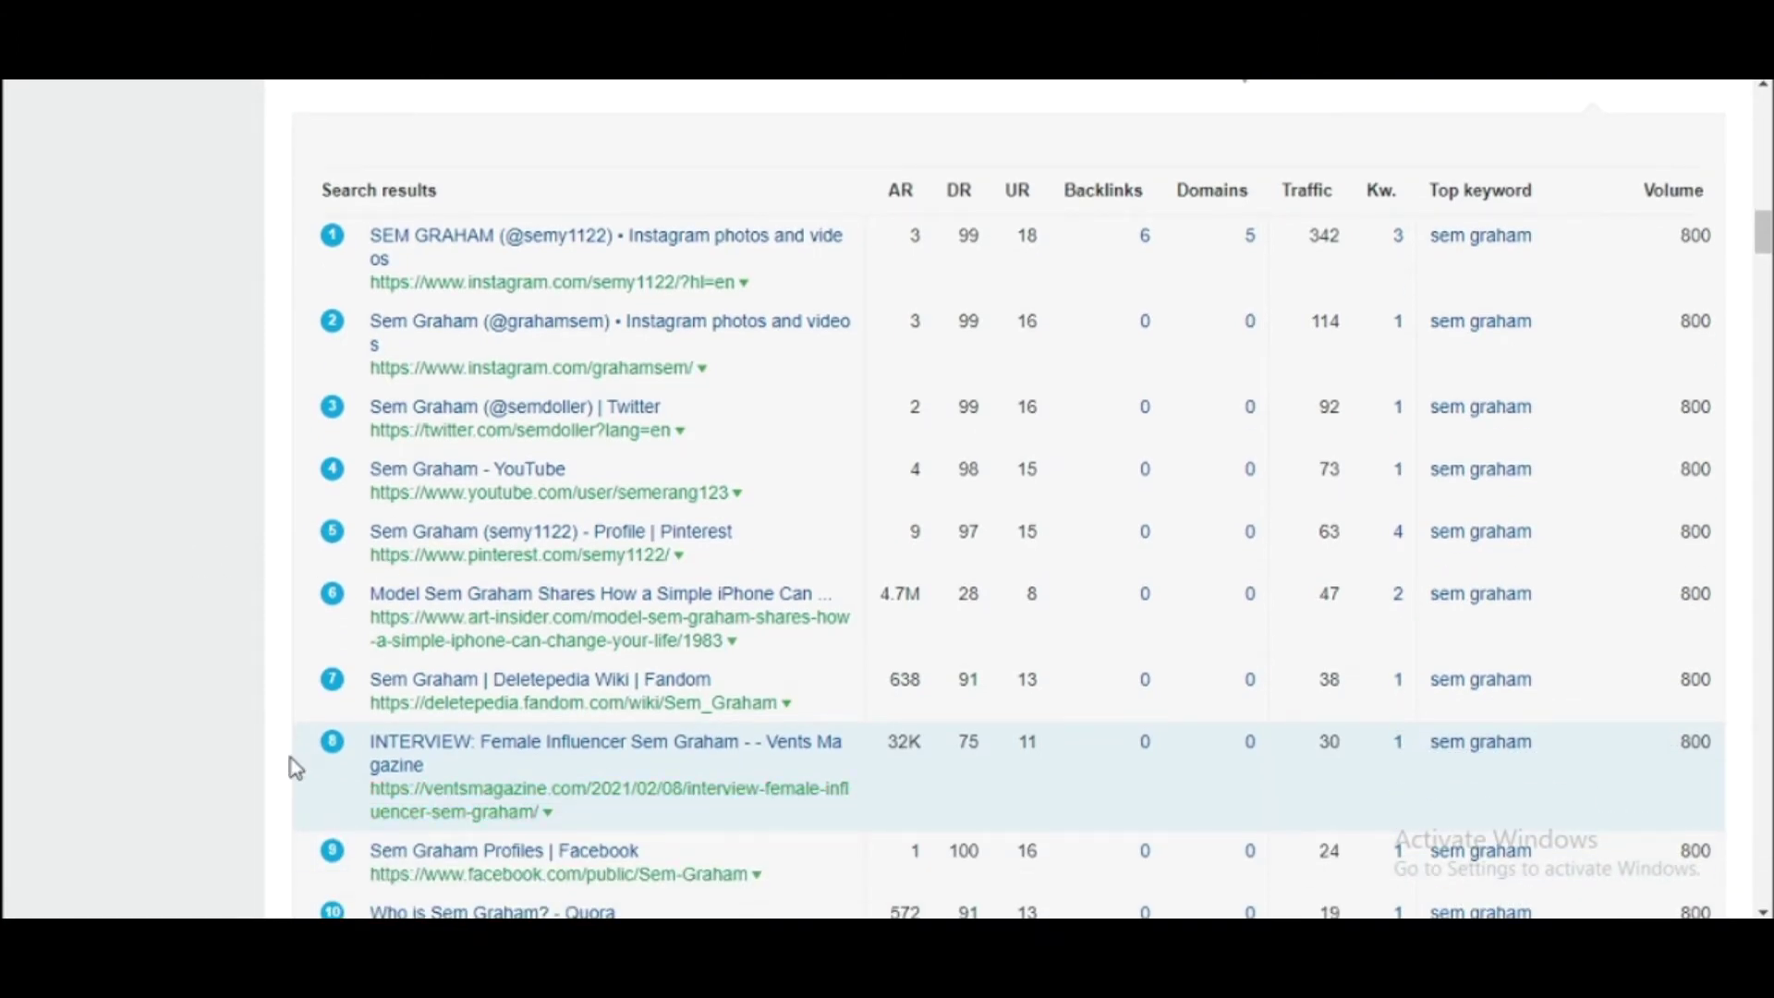
scroll(289, 765, down, 2)
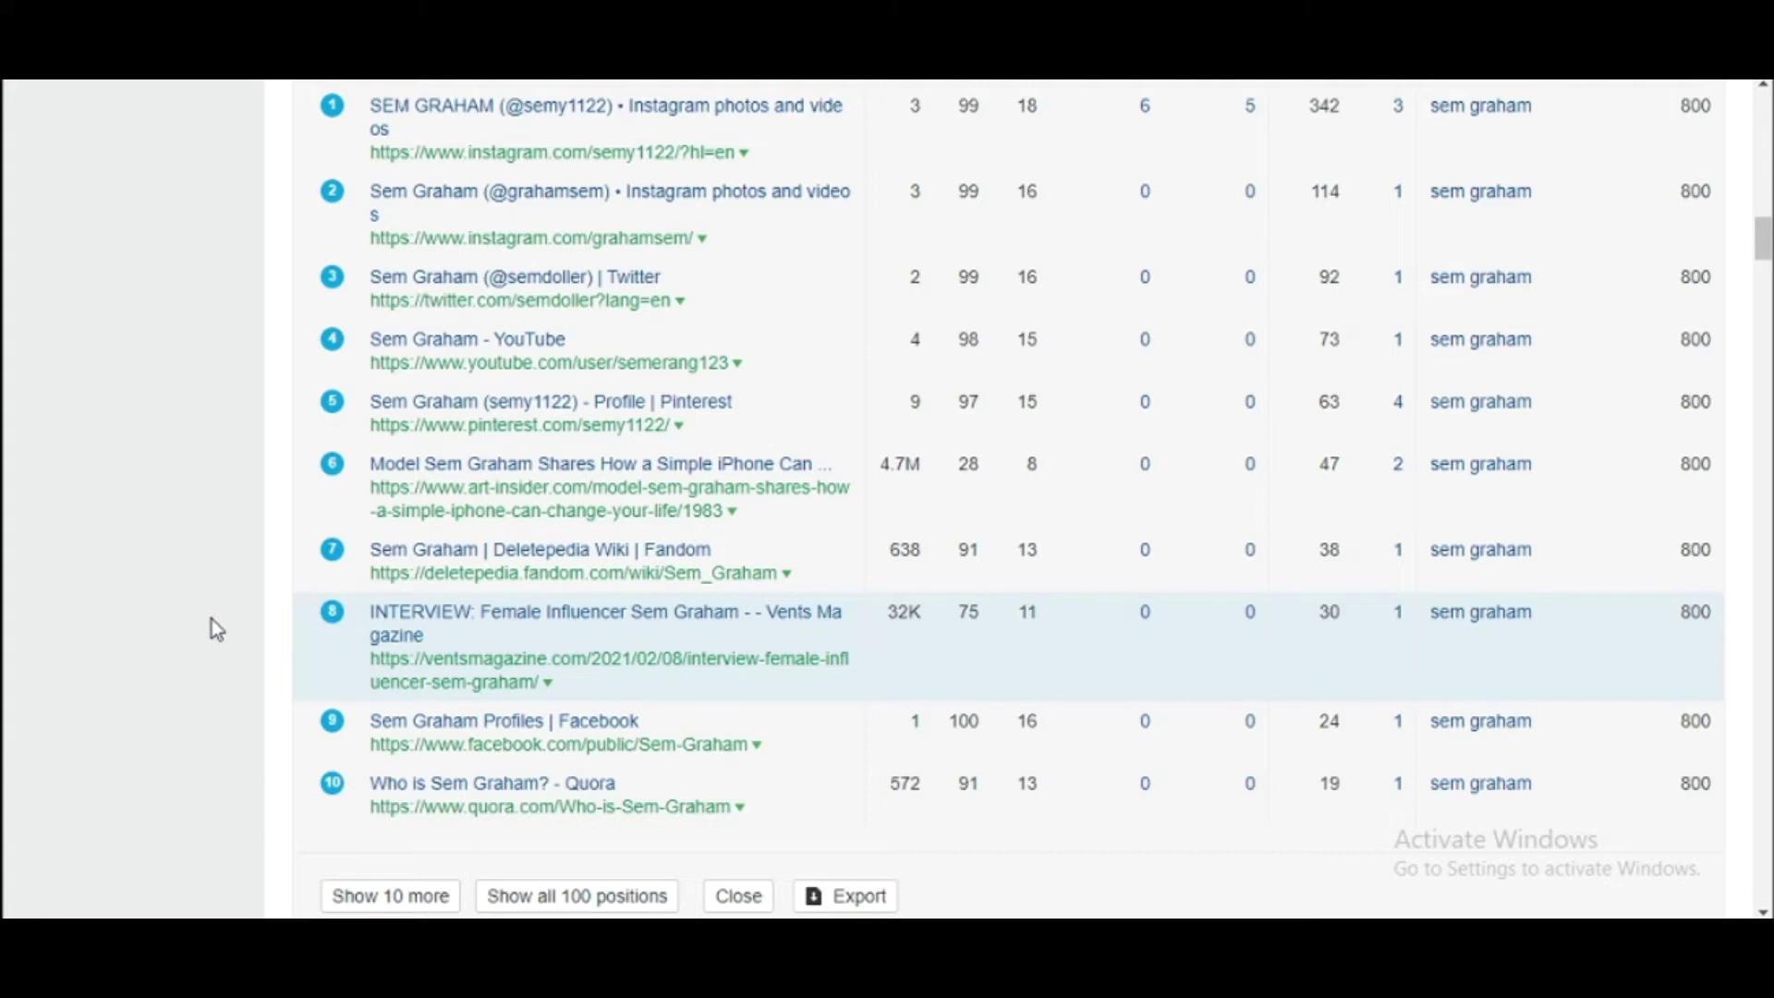
right_click(585, 671)
Open the Vents Magazine interview article and scroll to its question-and-answer section.
click(610, 684)
click(606, 681)
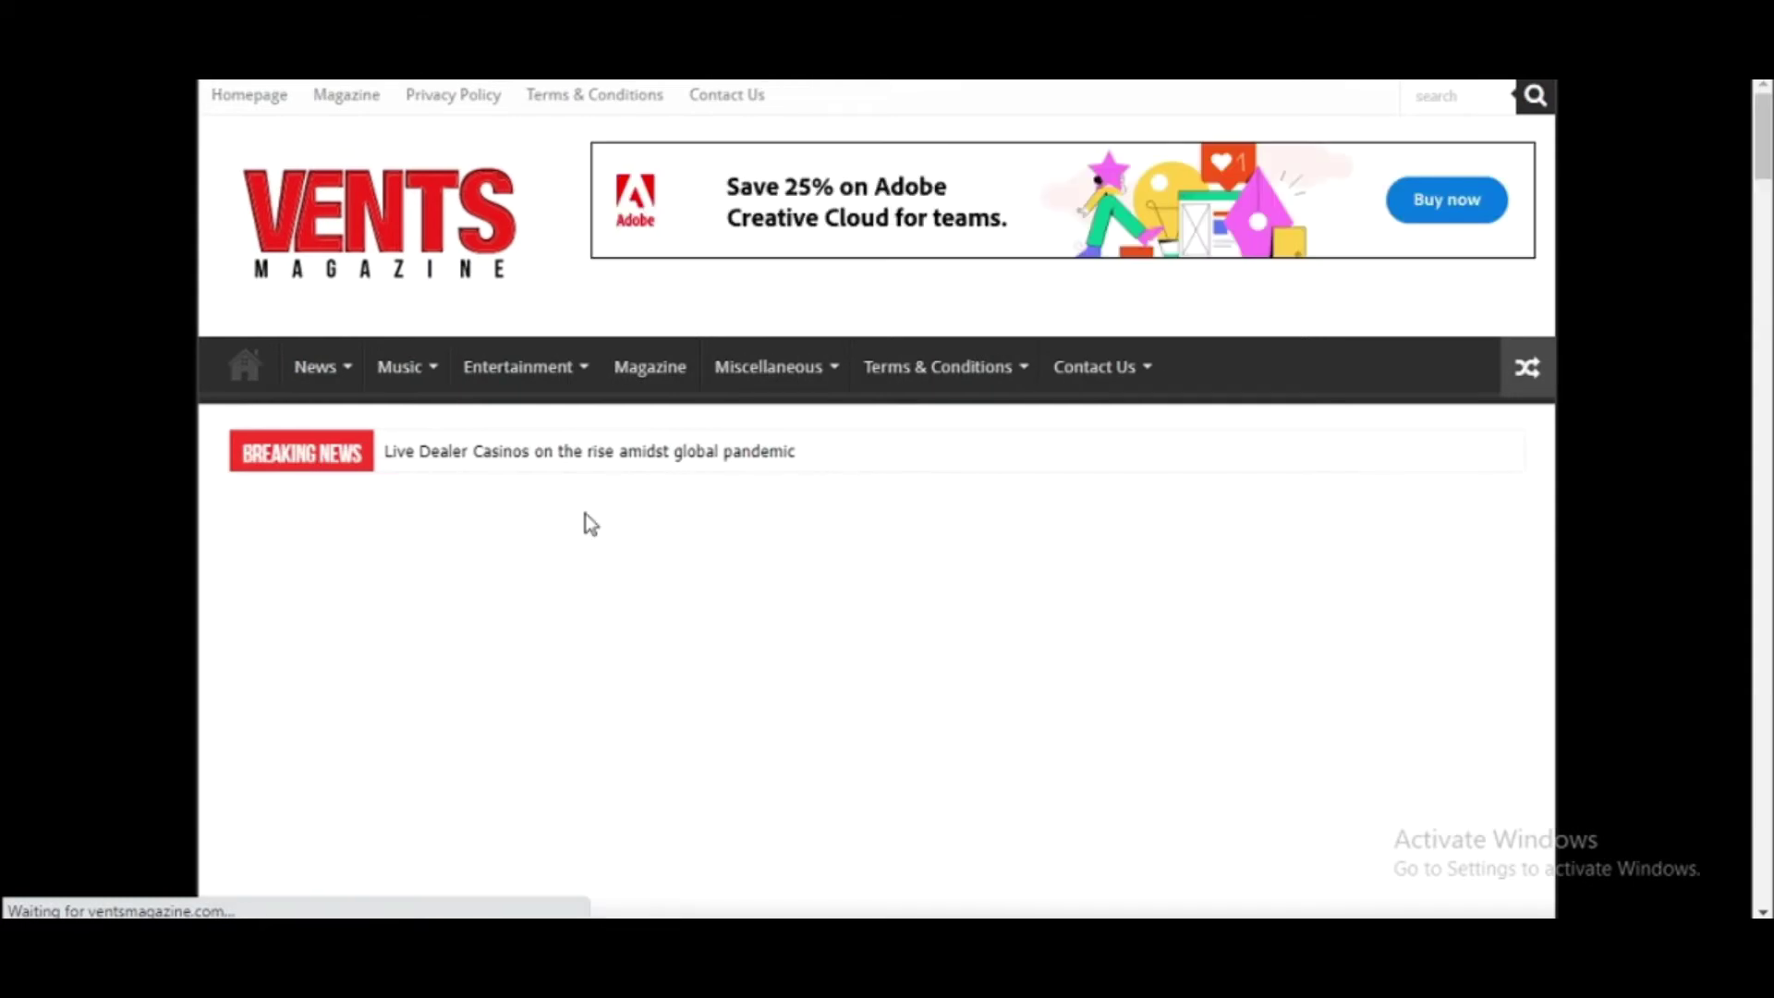
scroll(592, 524, down, 15)
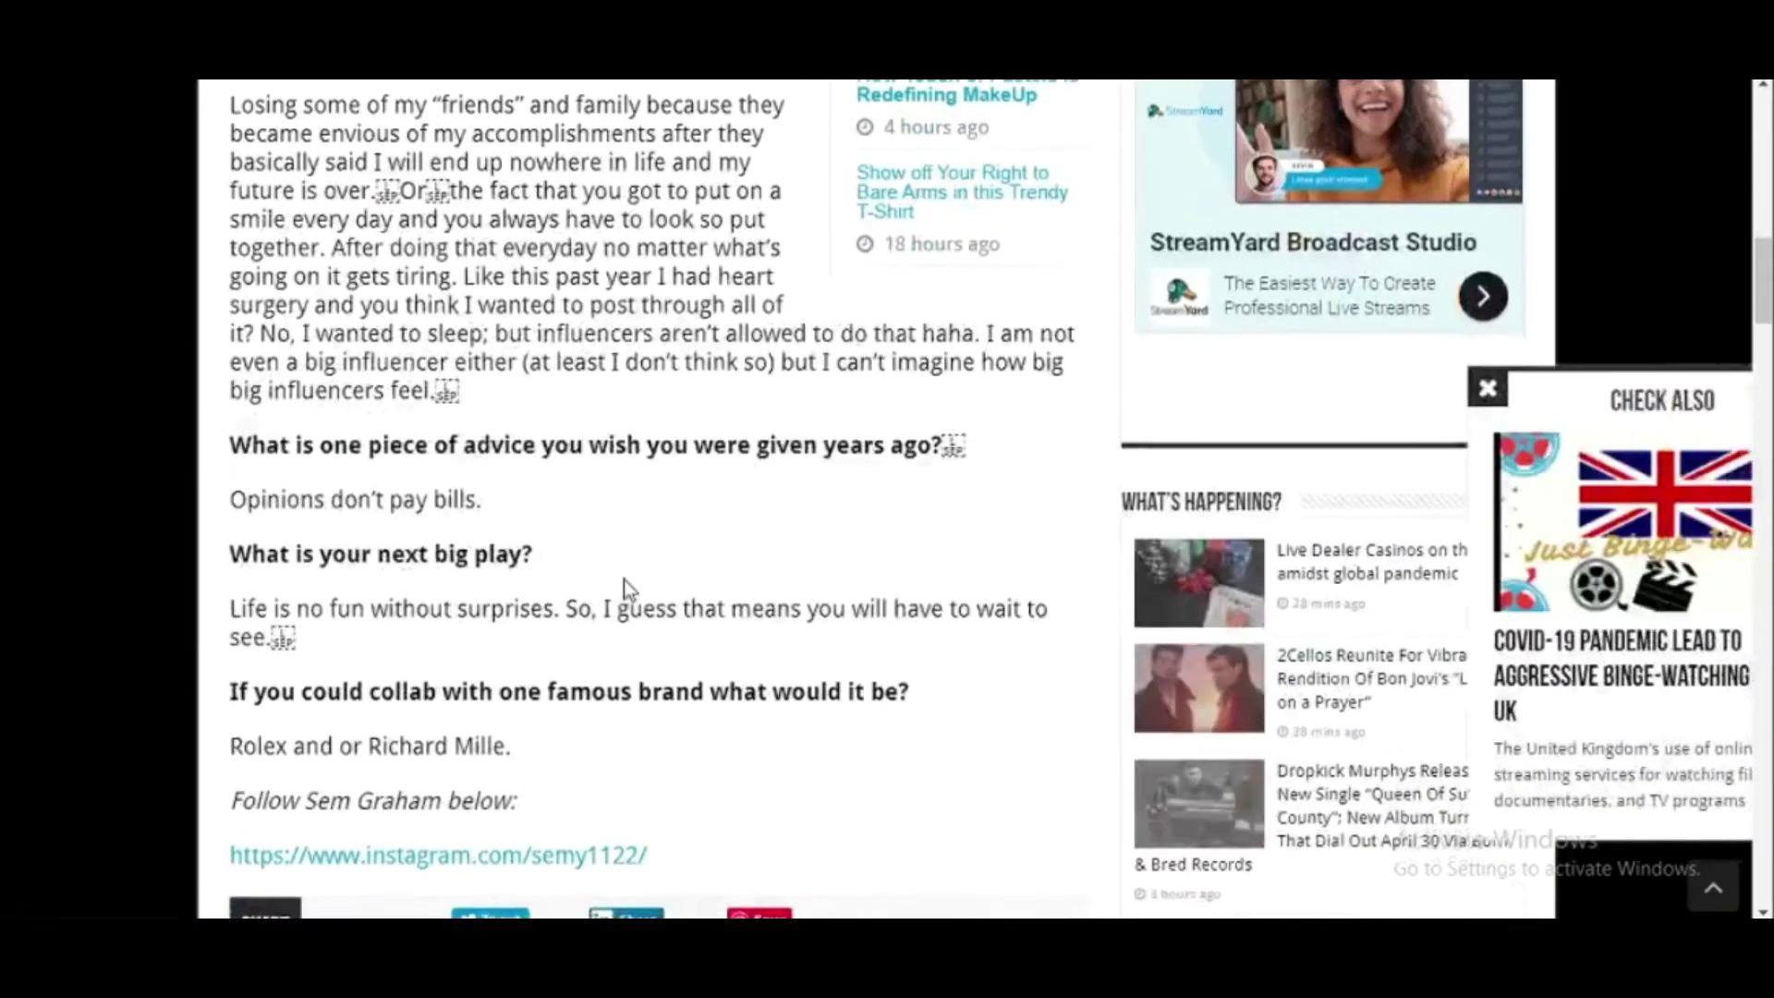
scroll(623, 579, up, 4)
scroll(367, 417, down, 5)
scroll(368, 418, down, 5)
scroll(689, 614, up, 8)
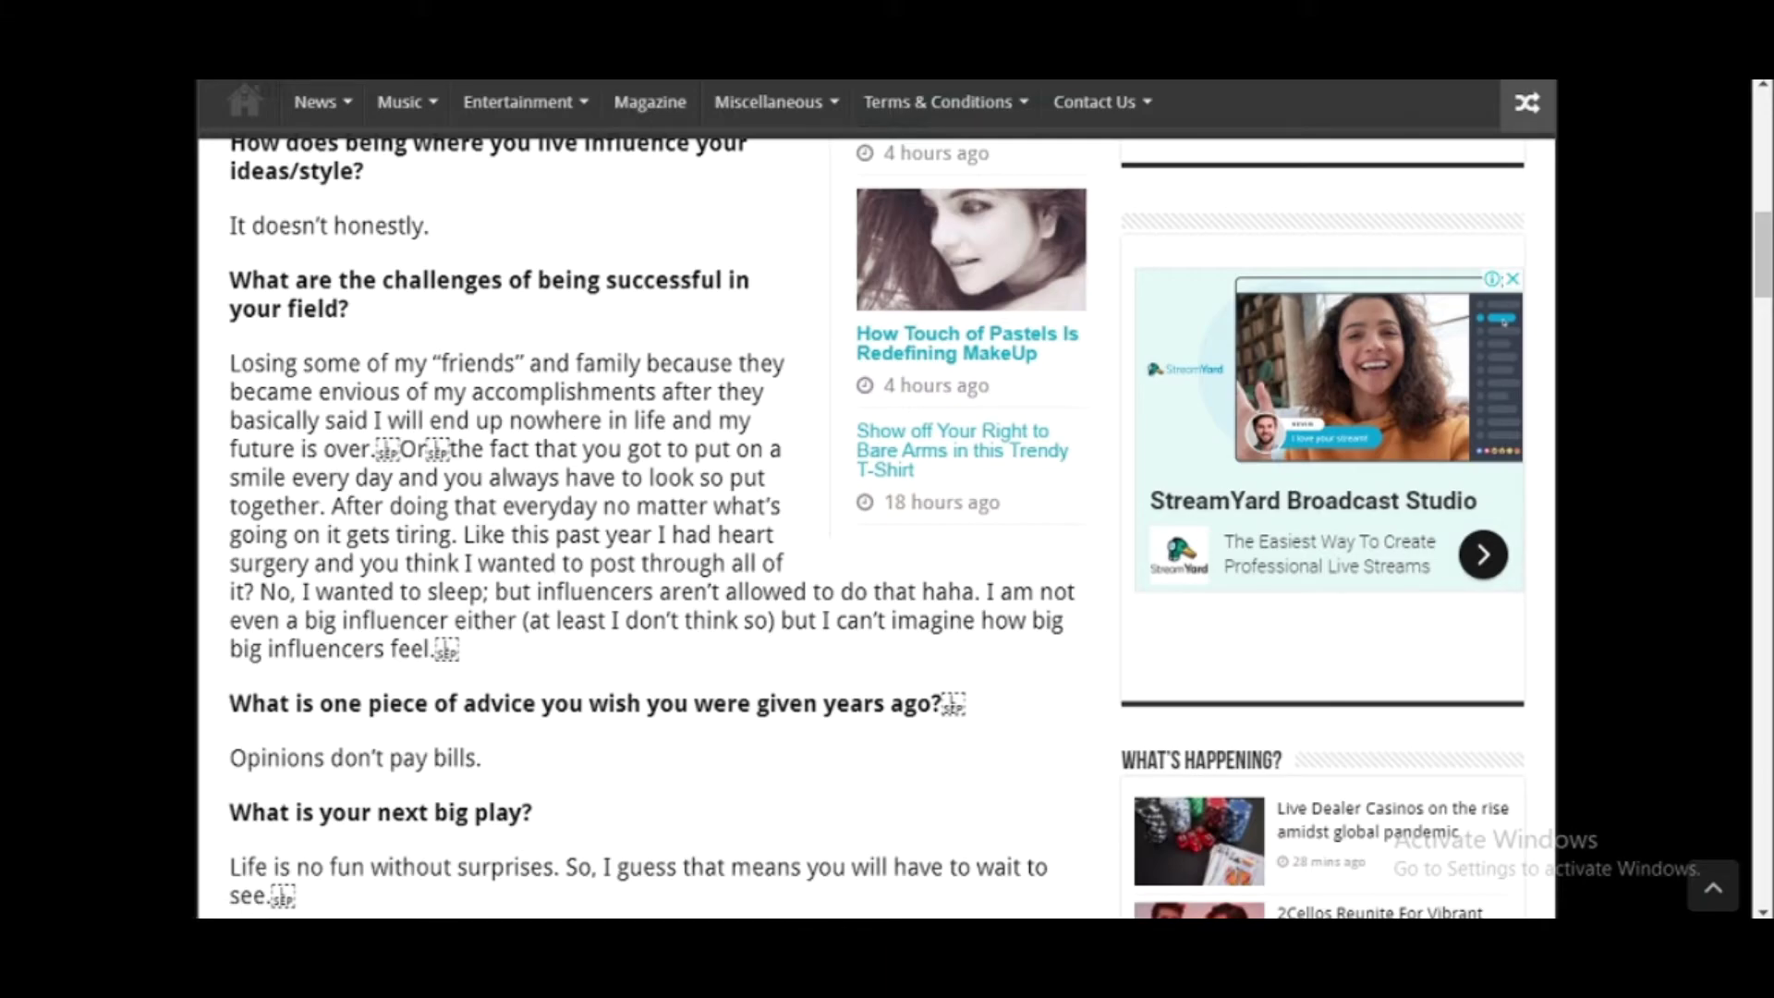
click(437, 79)
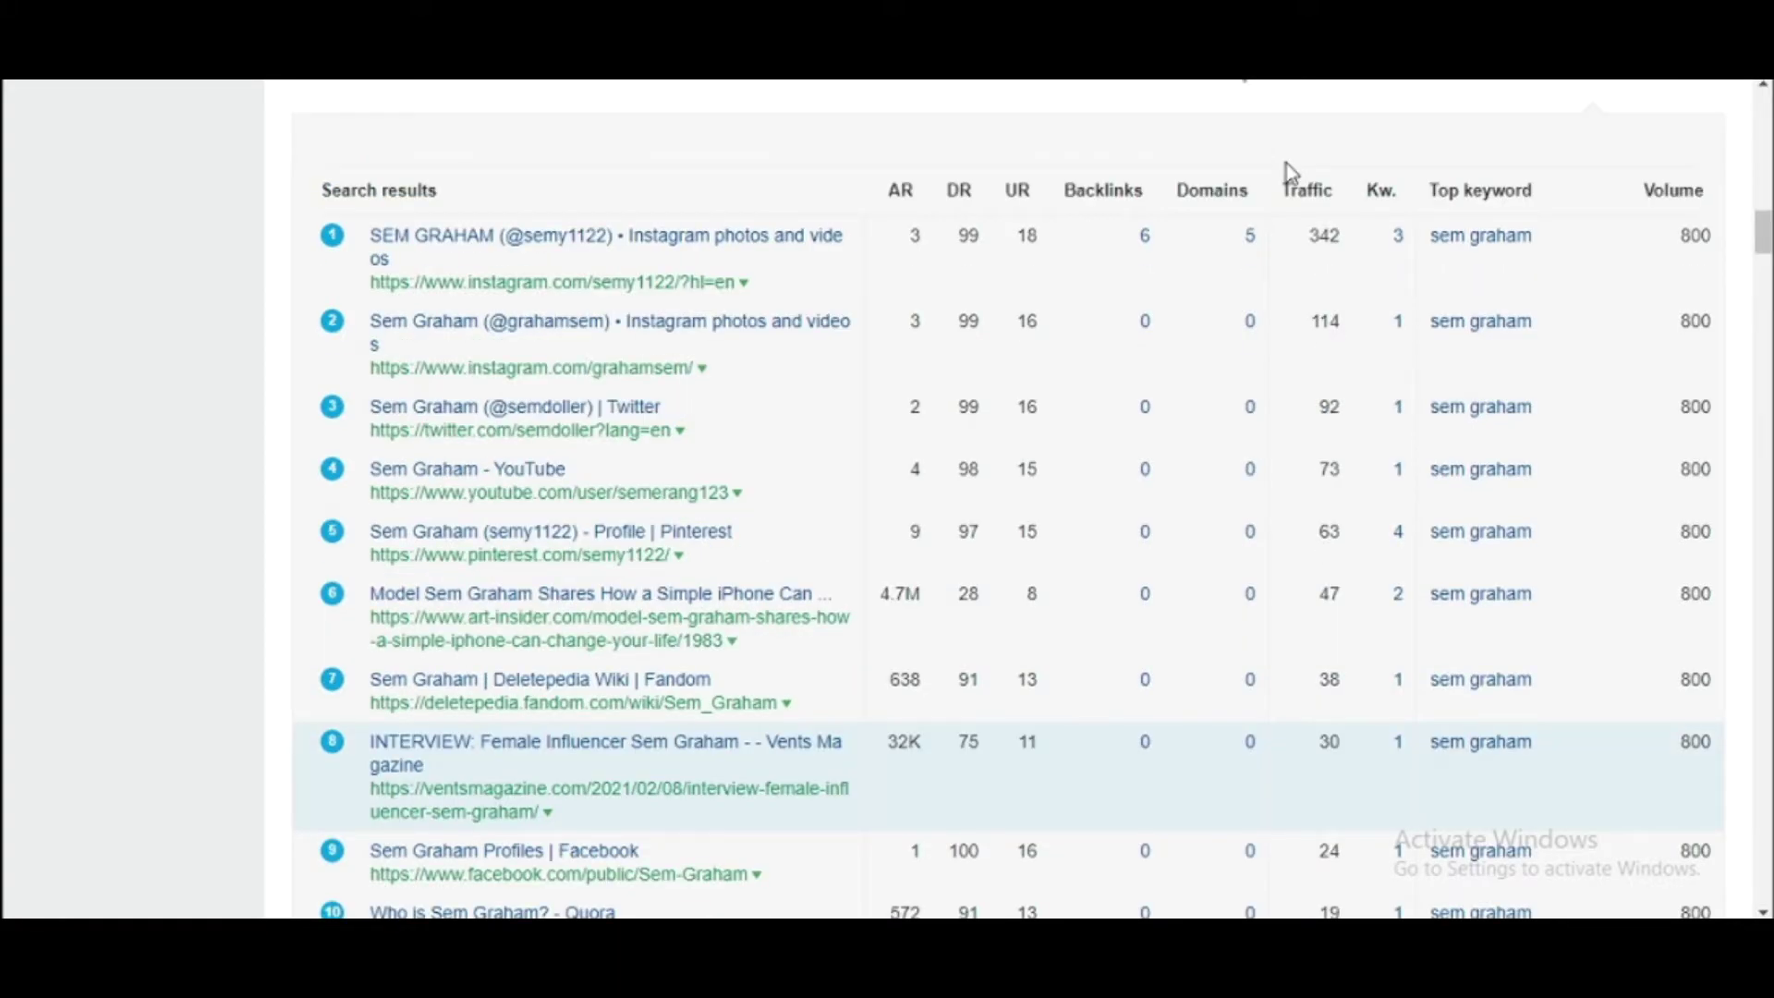
Review the SERP results, then return to the top of the filtered Organic Keywords list.
drag(1358, 190, 1416, 764)
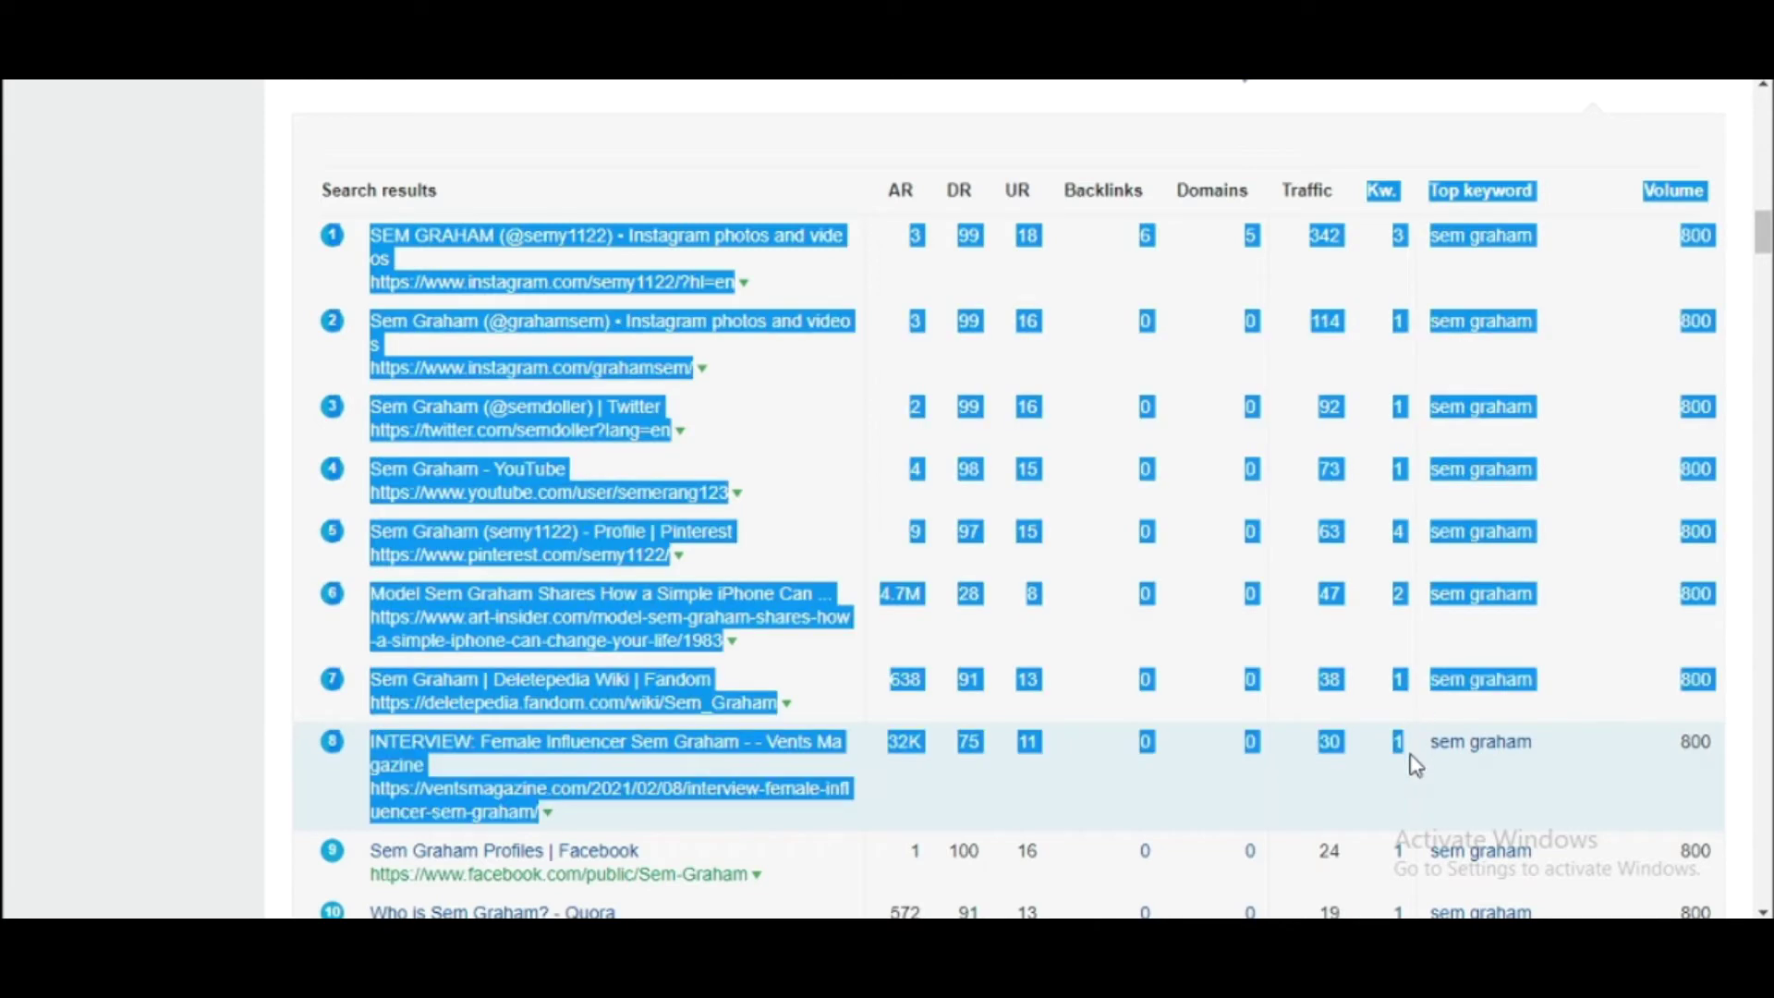
click(1388, 806)
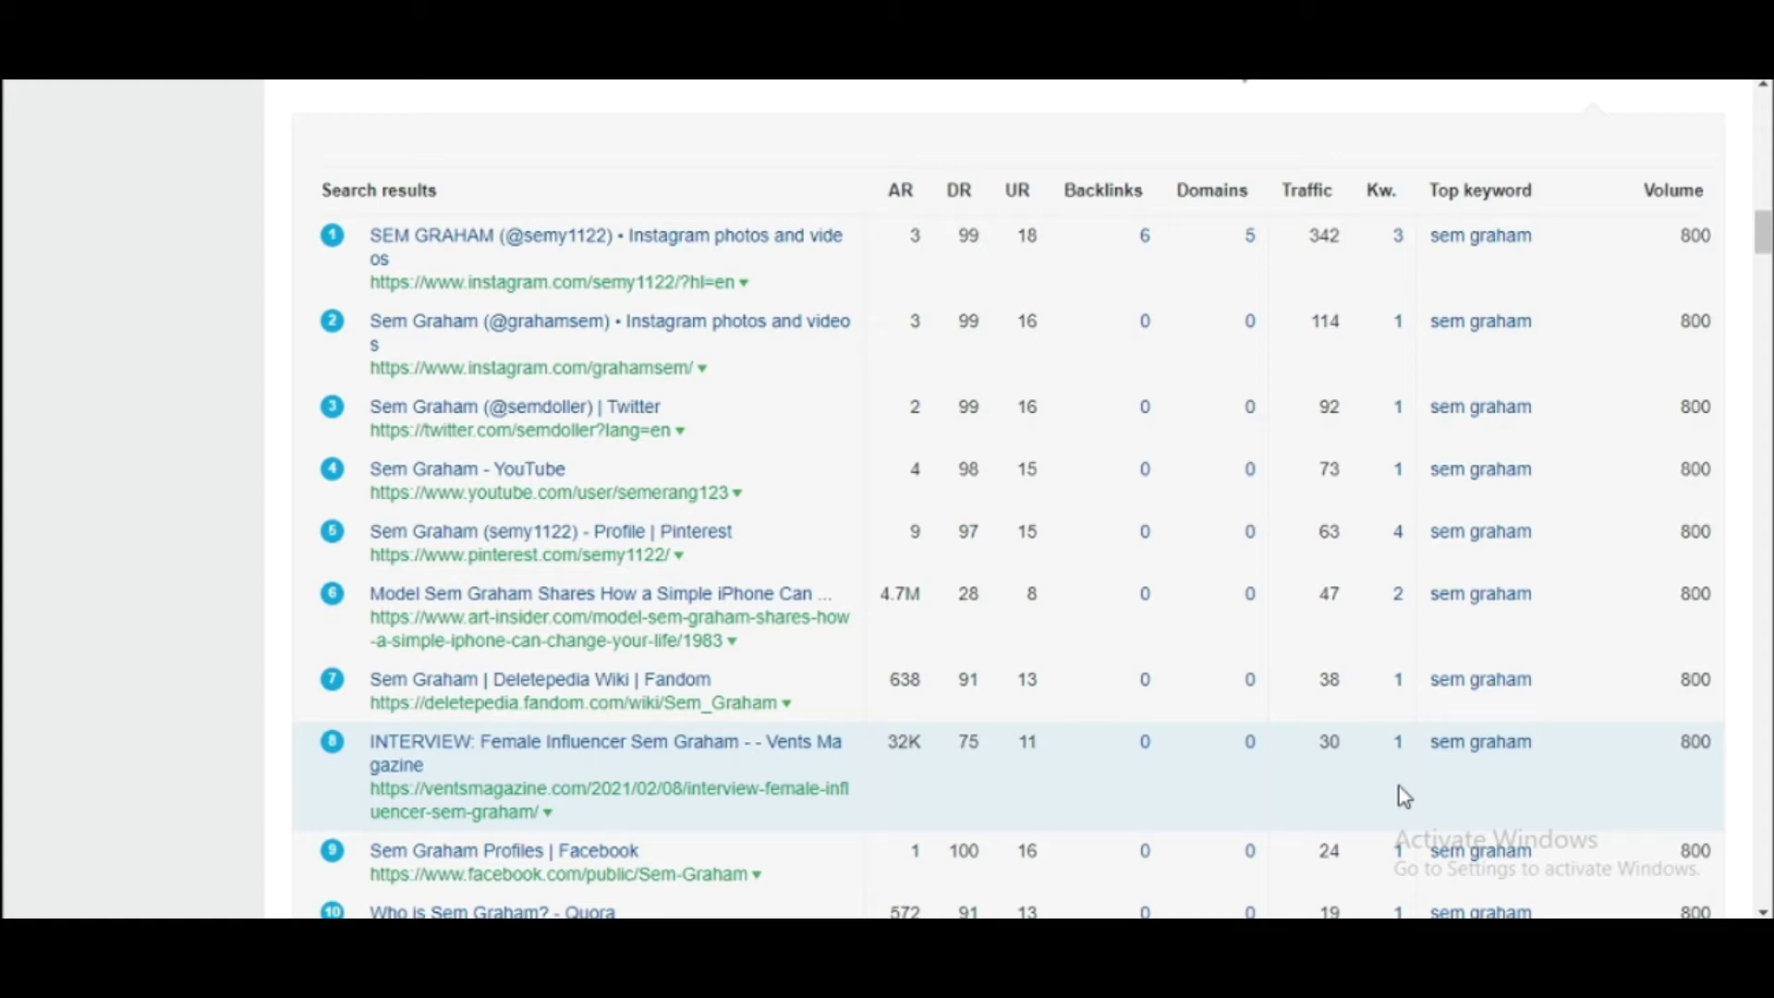
scroll(1458, 568, down, 4)
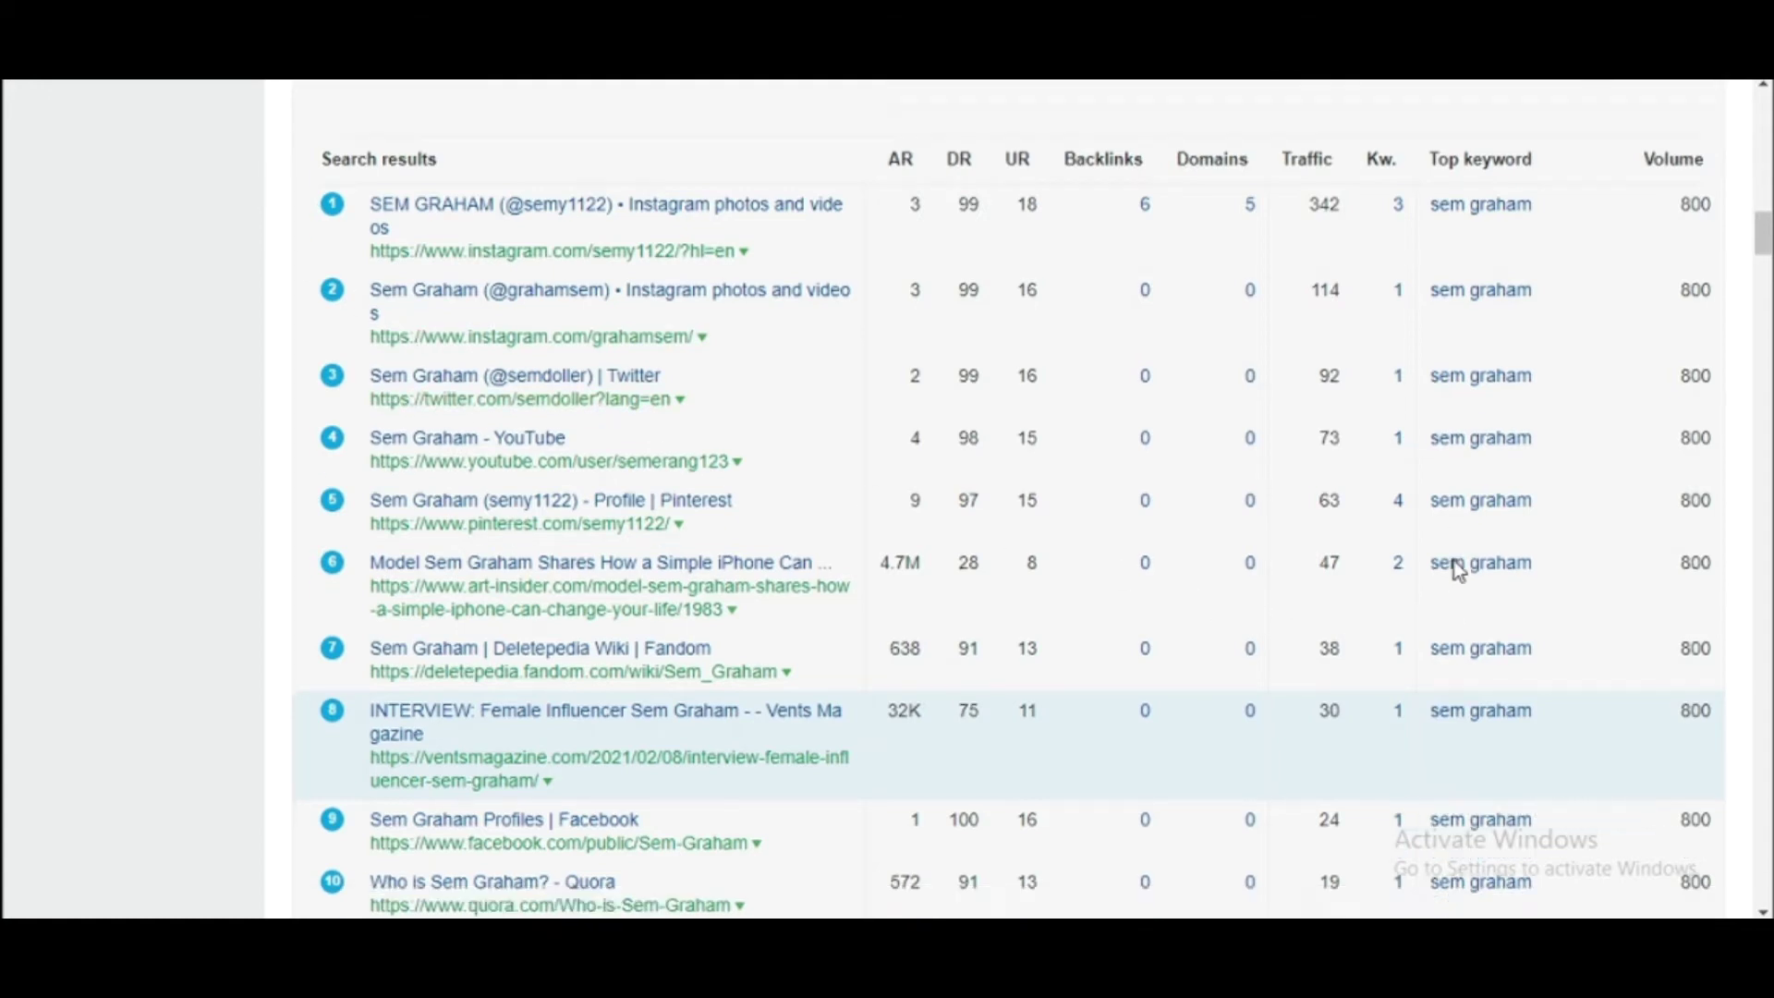
scroll(1458, 570, up, 1)
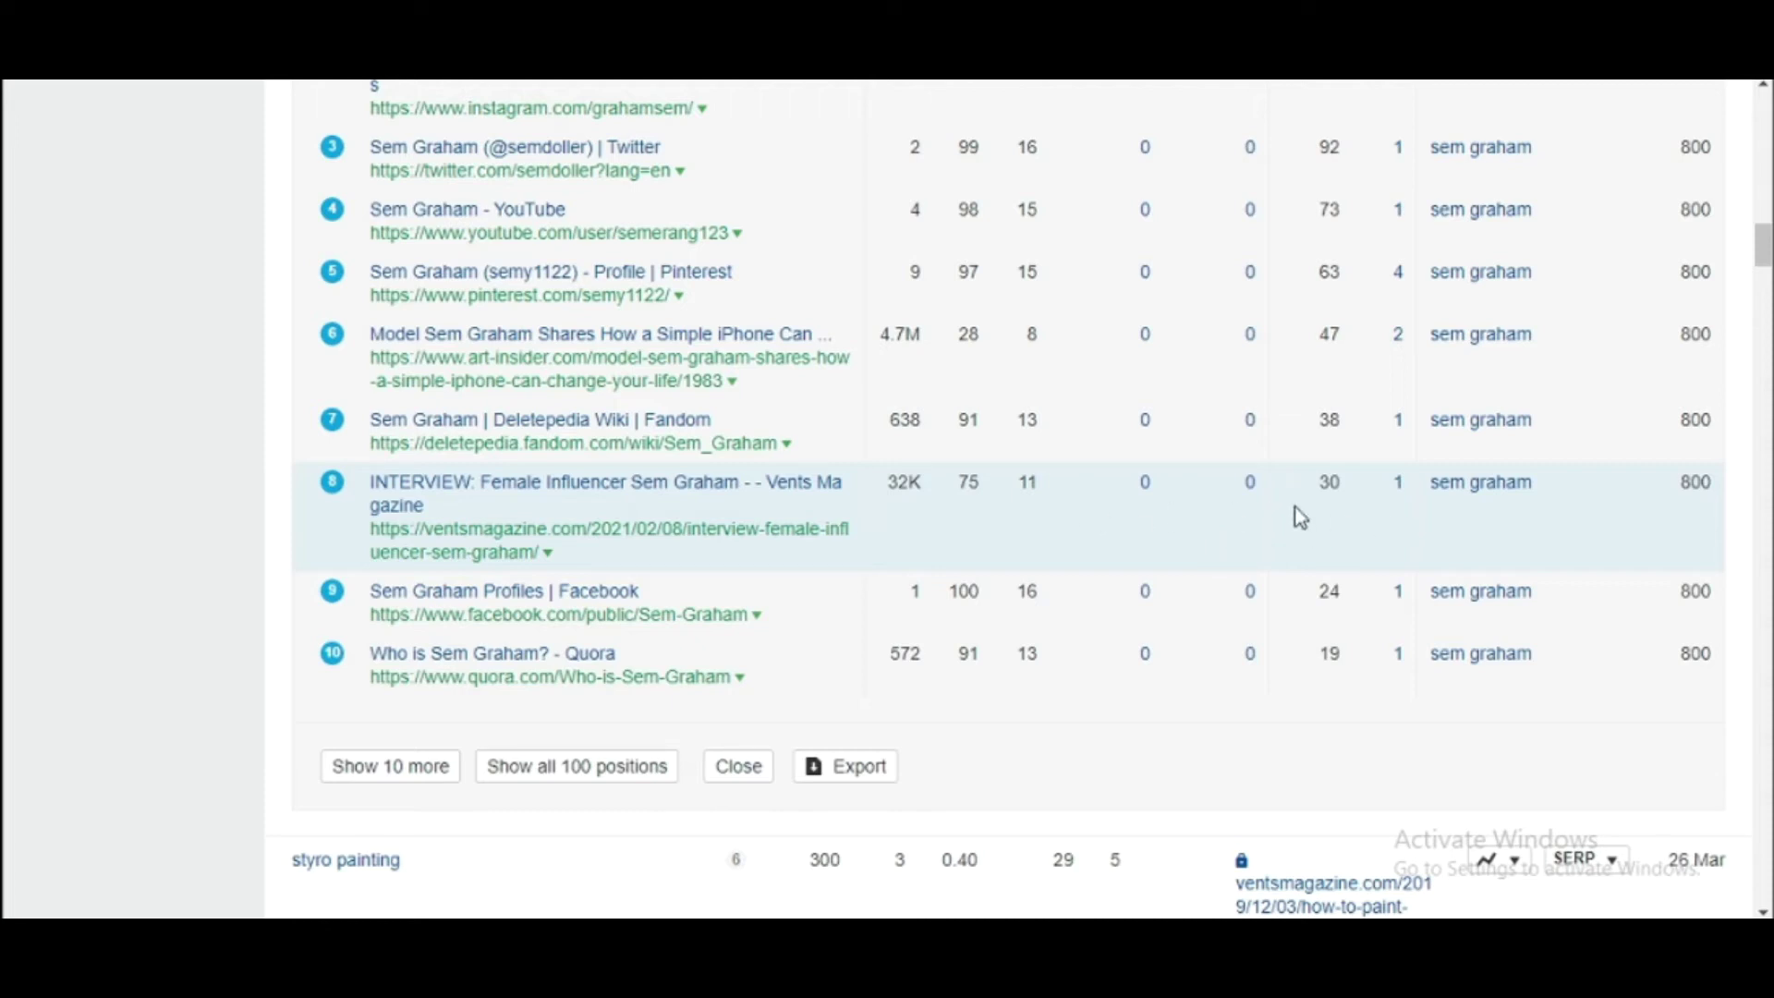
scroll(1339, 514, up, 1)
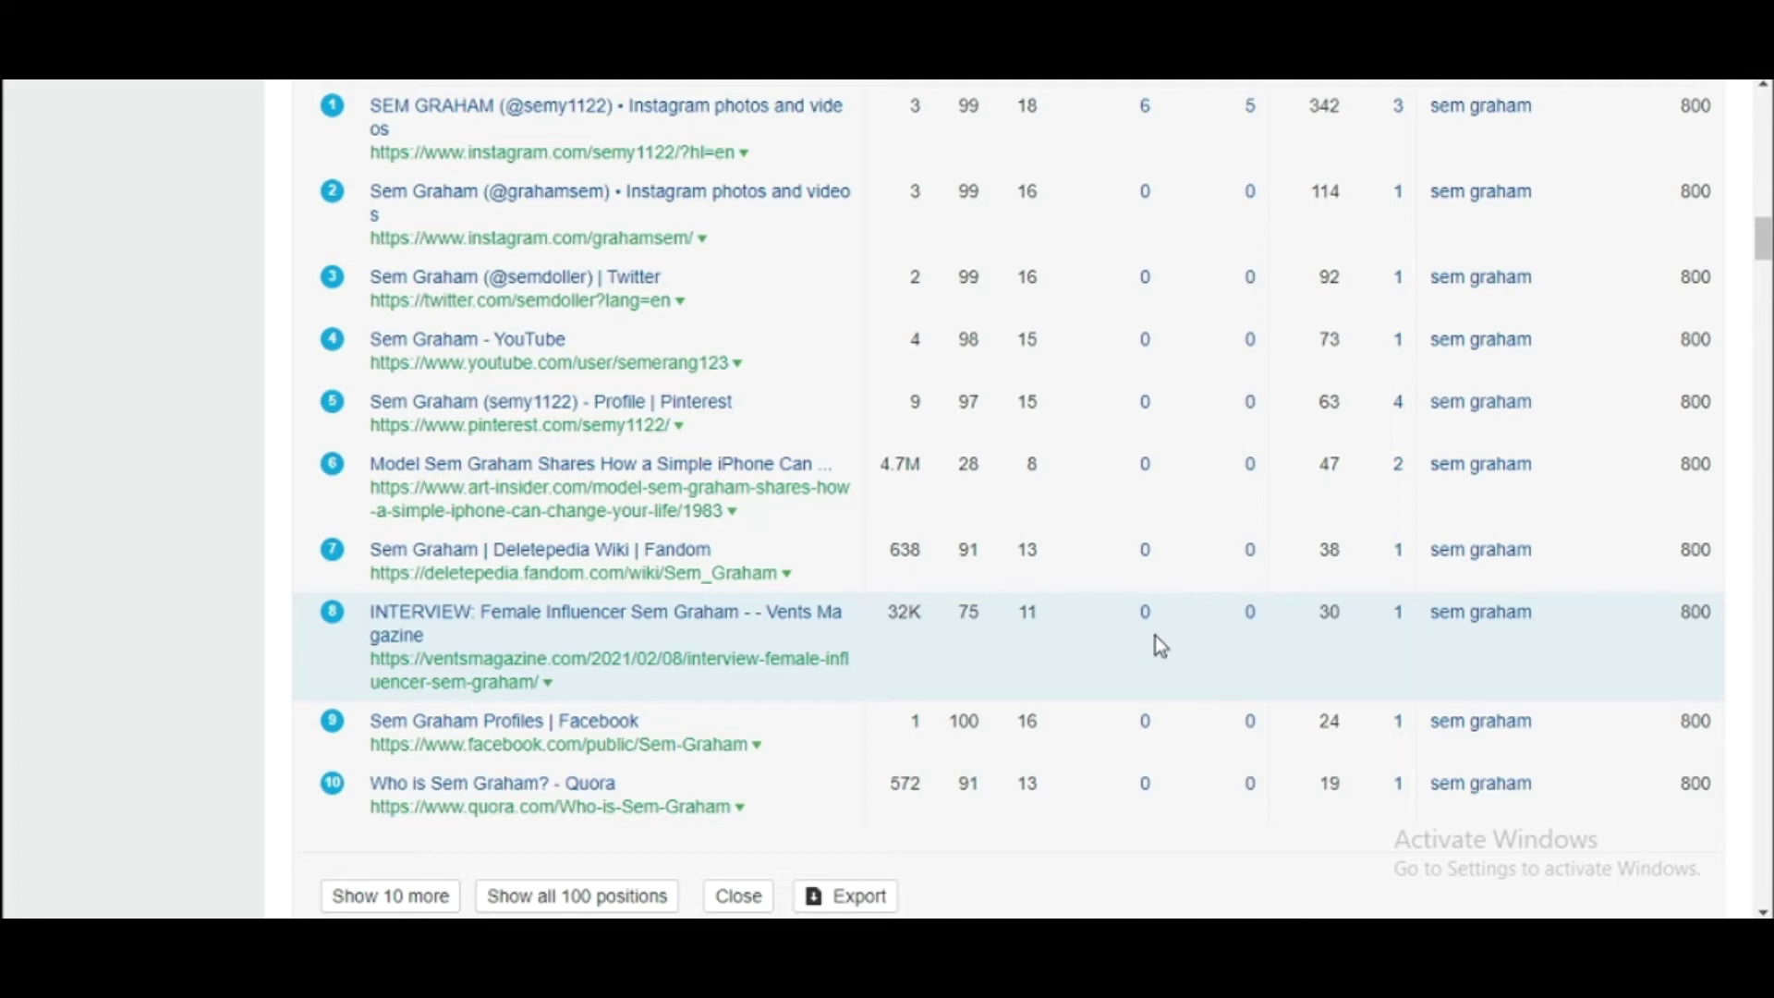
scroll(1154, 636, up, 2)
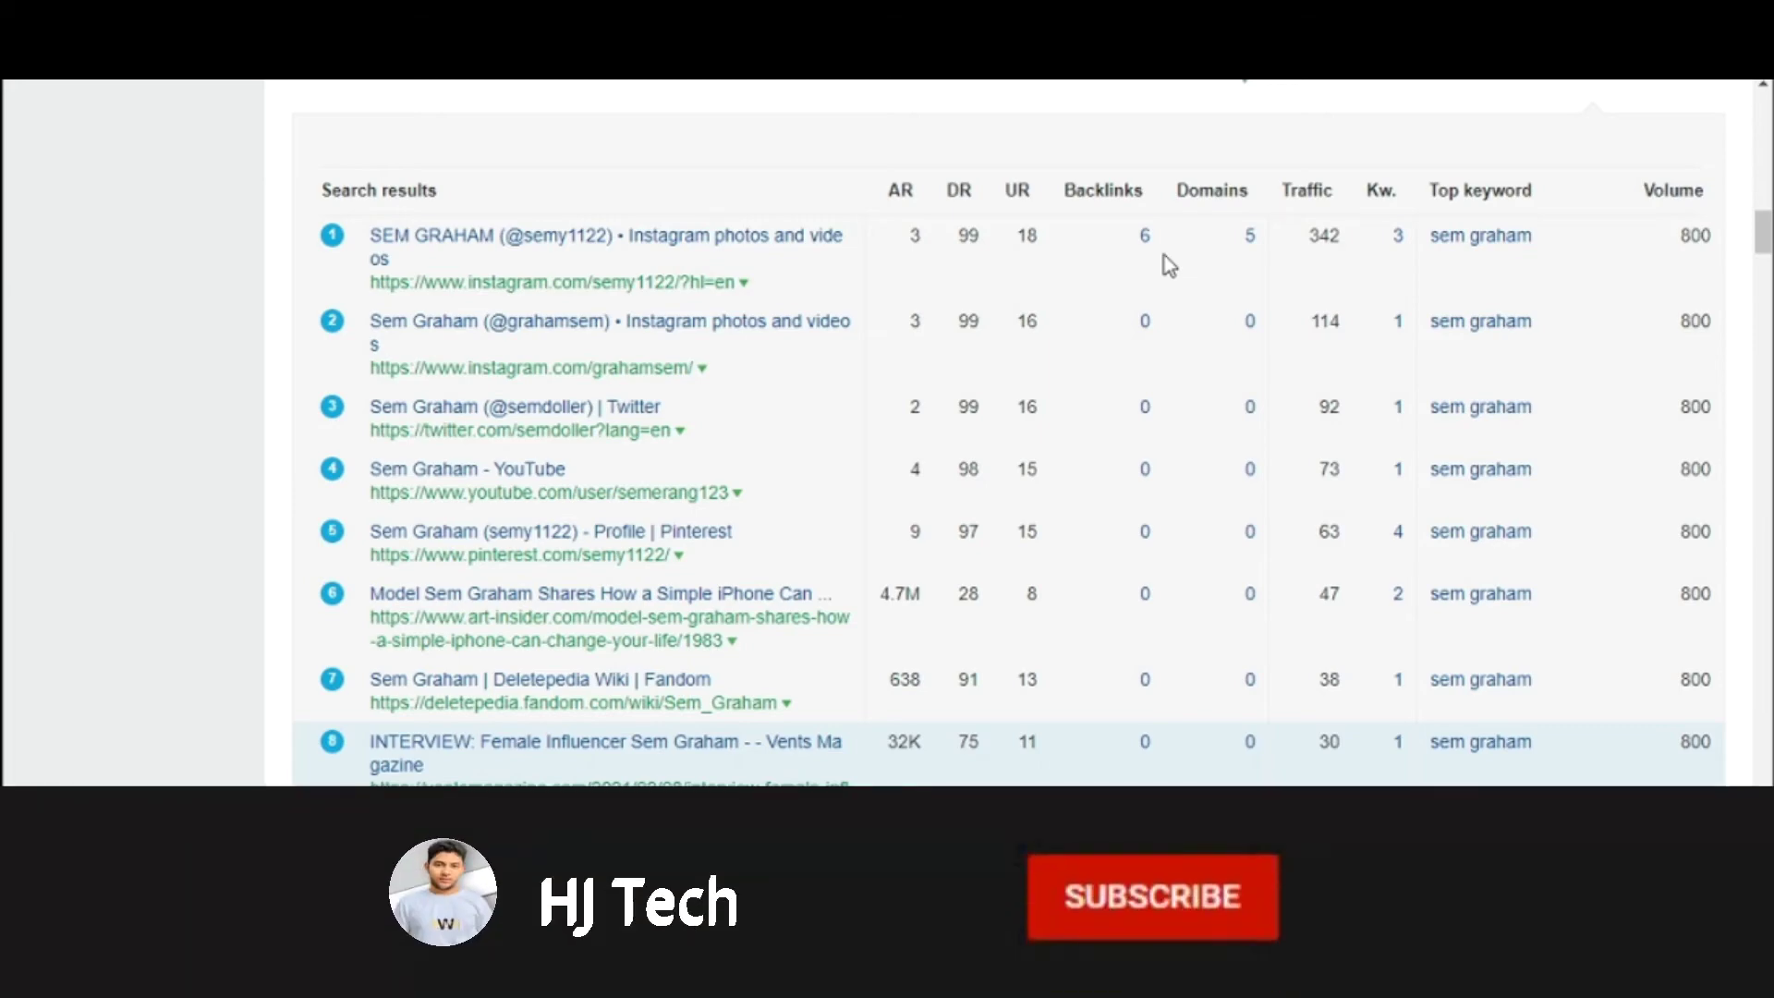
scroll(1164, 255, up, 10)
scroll(1163, 257, up, 8)
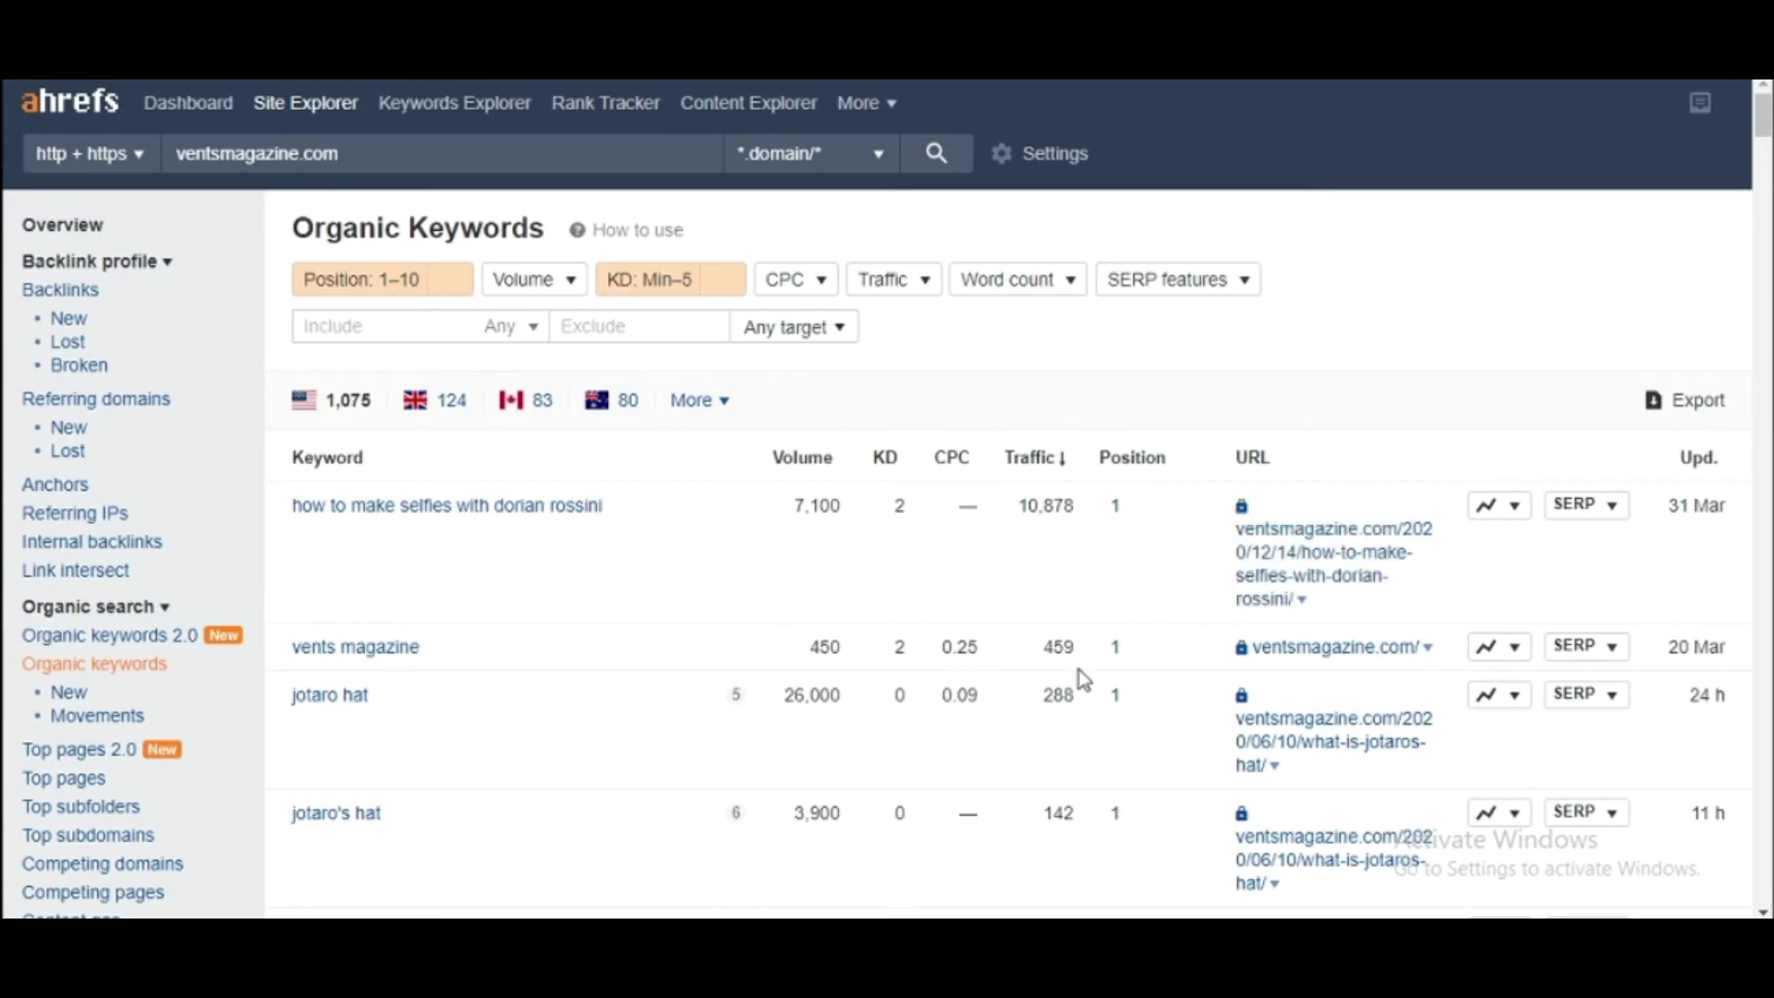
Narrow the KD filter from 0–5 to 0–0, cutting the list to 511 keywords.
click(660, 303)
click(712, 334)
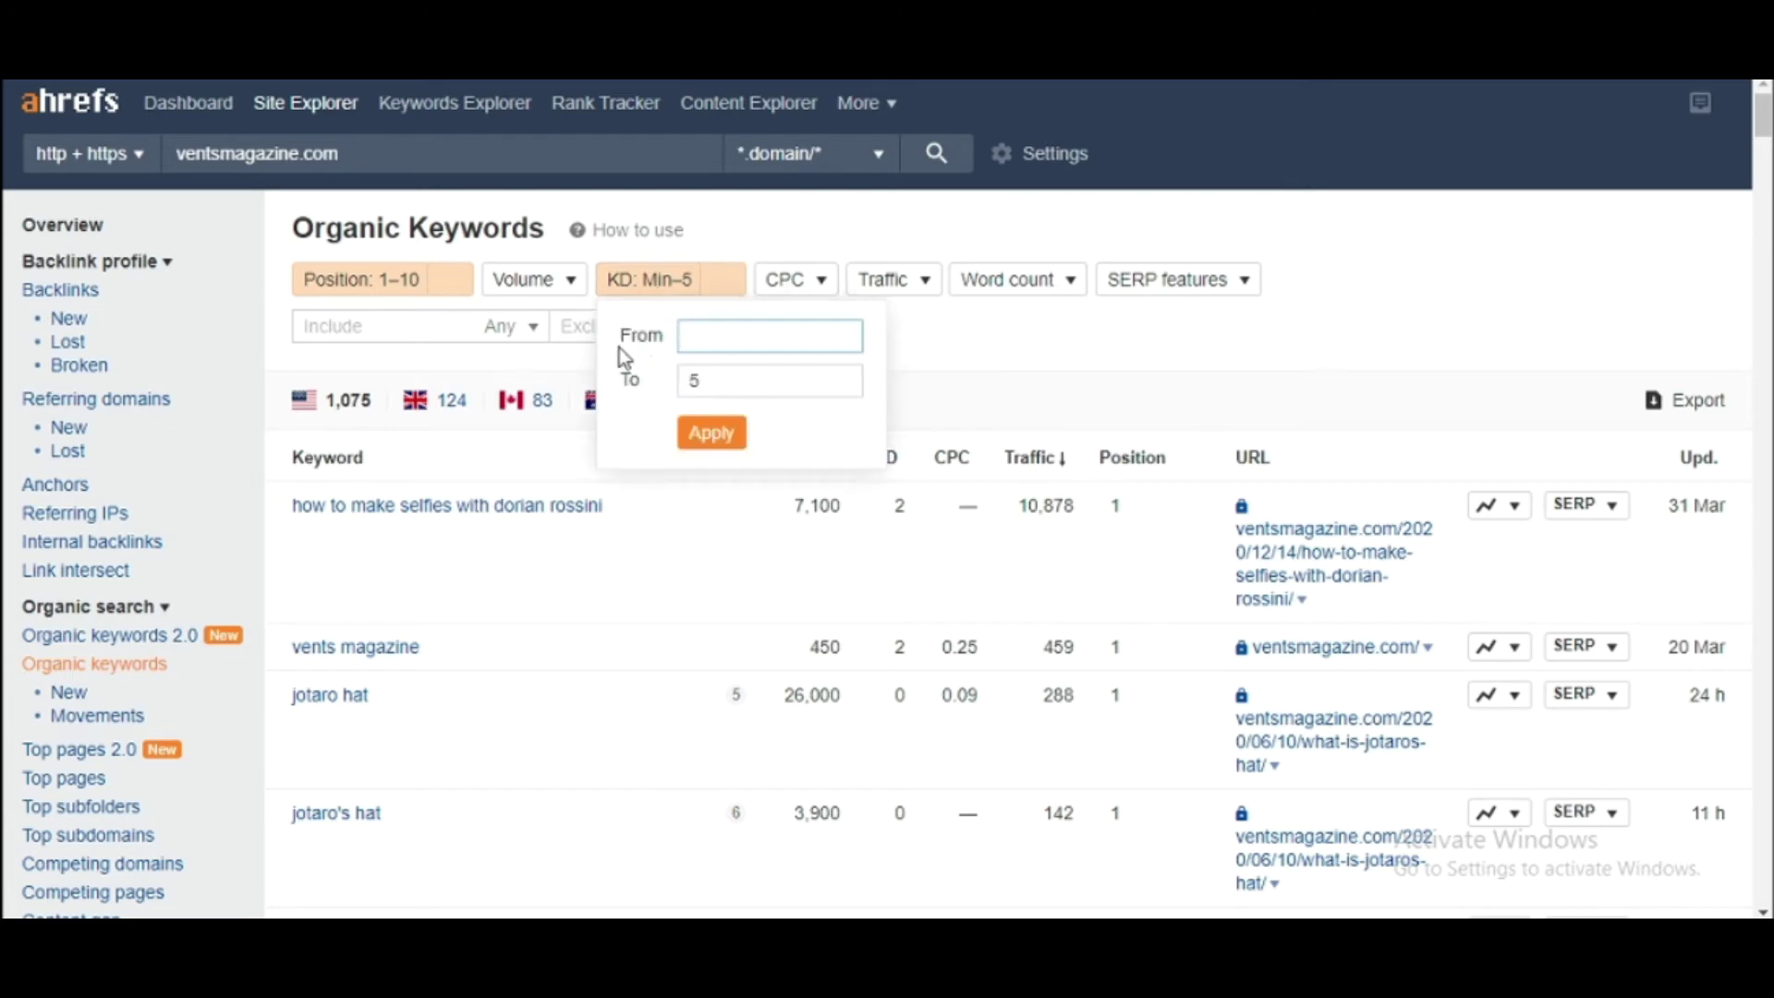
text(0)
click(738, 379)
key(BackSpace)
text(0)
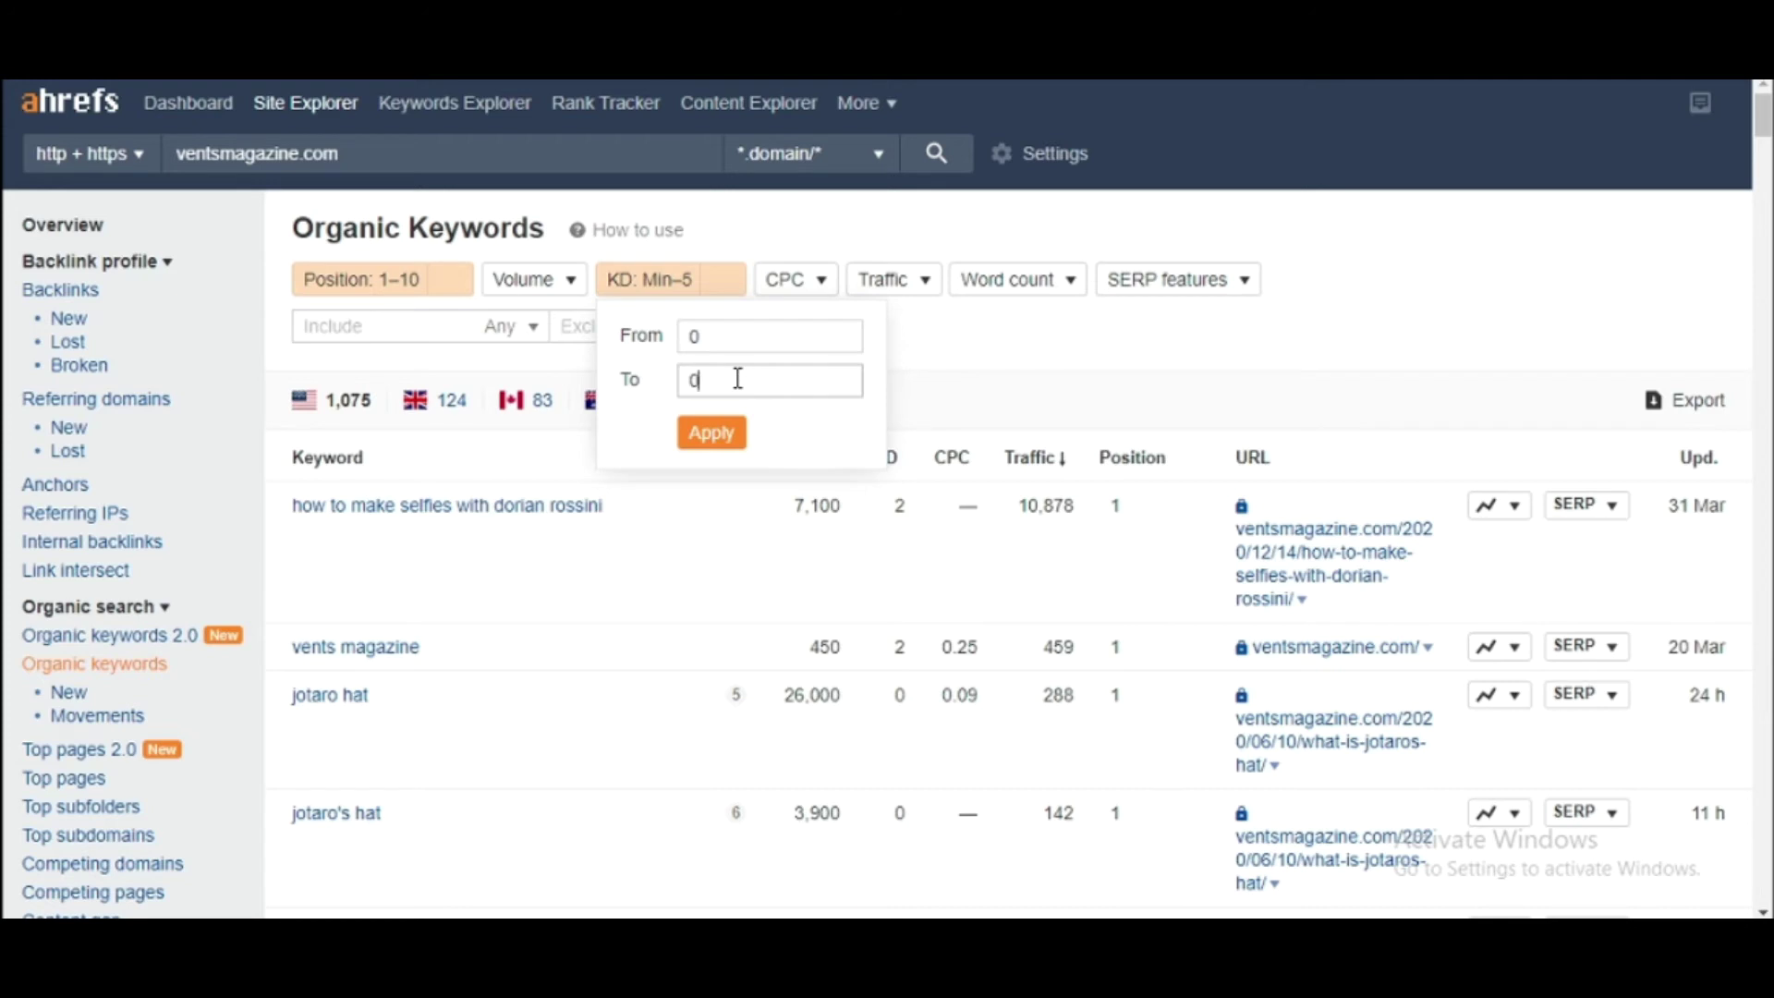
click(719, 453)
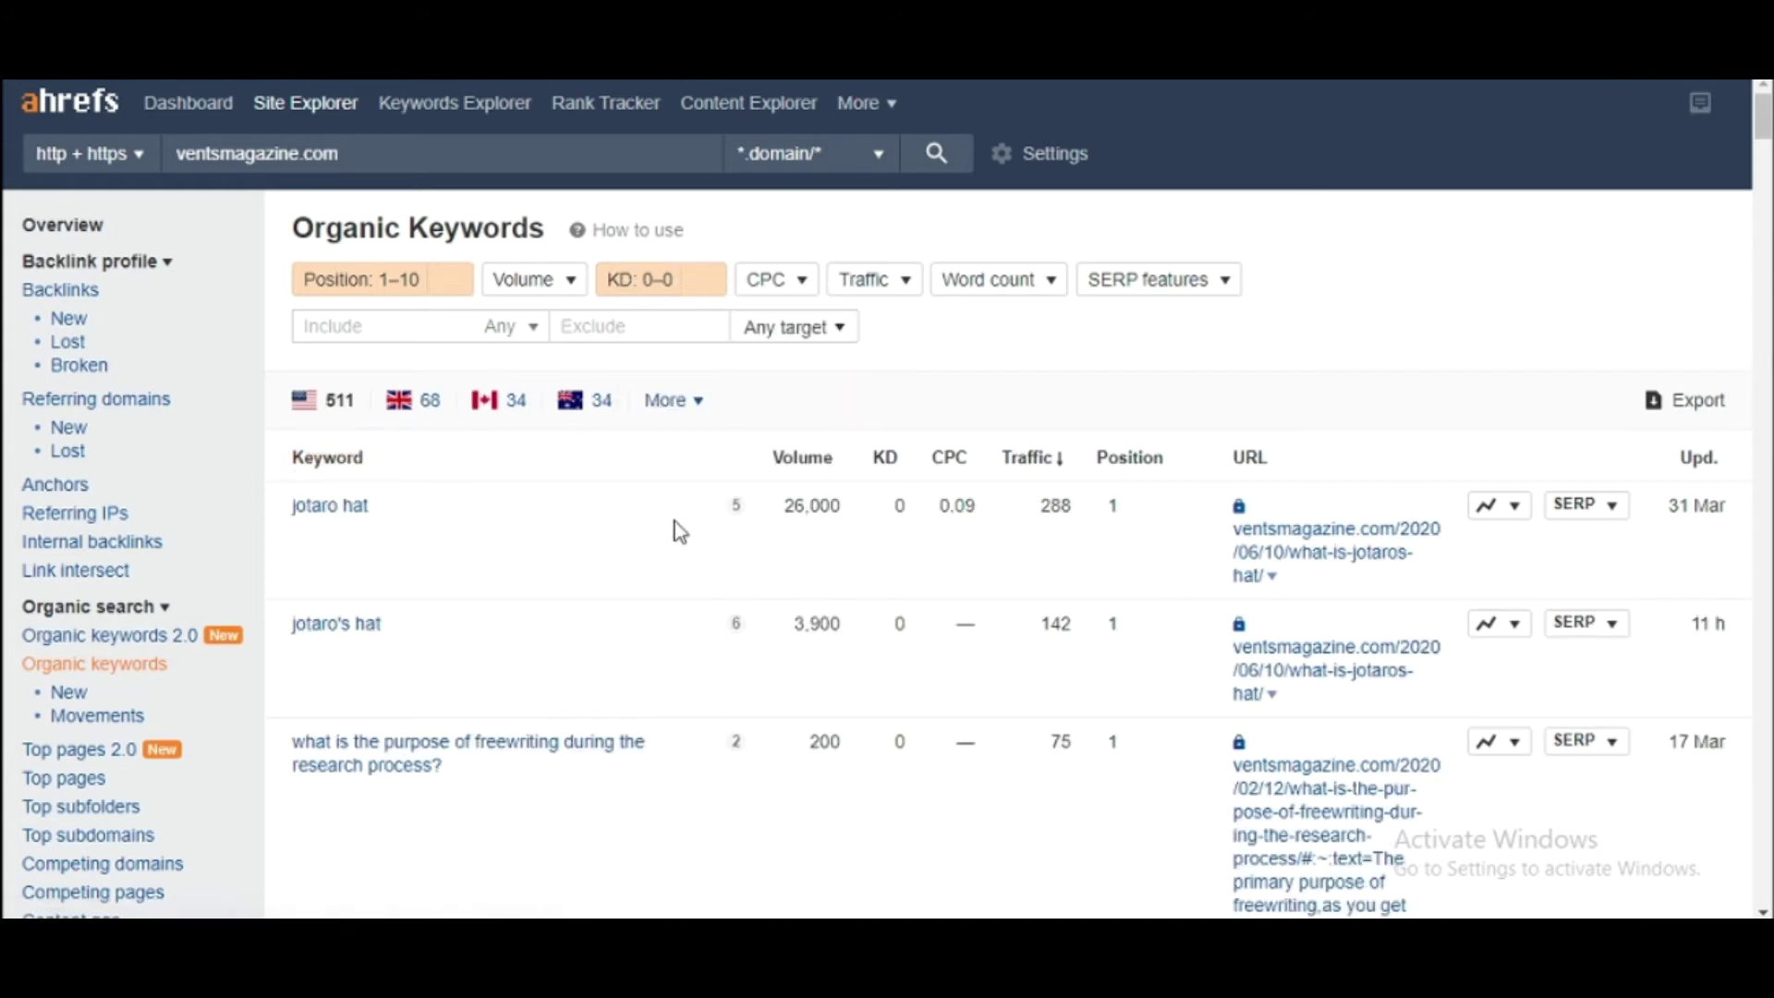
Clear the Position 1–10 range and browse the resulting 22,933 KD 0 keywords.
scroll(665, 526, down, 1)
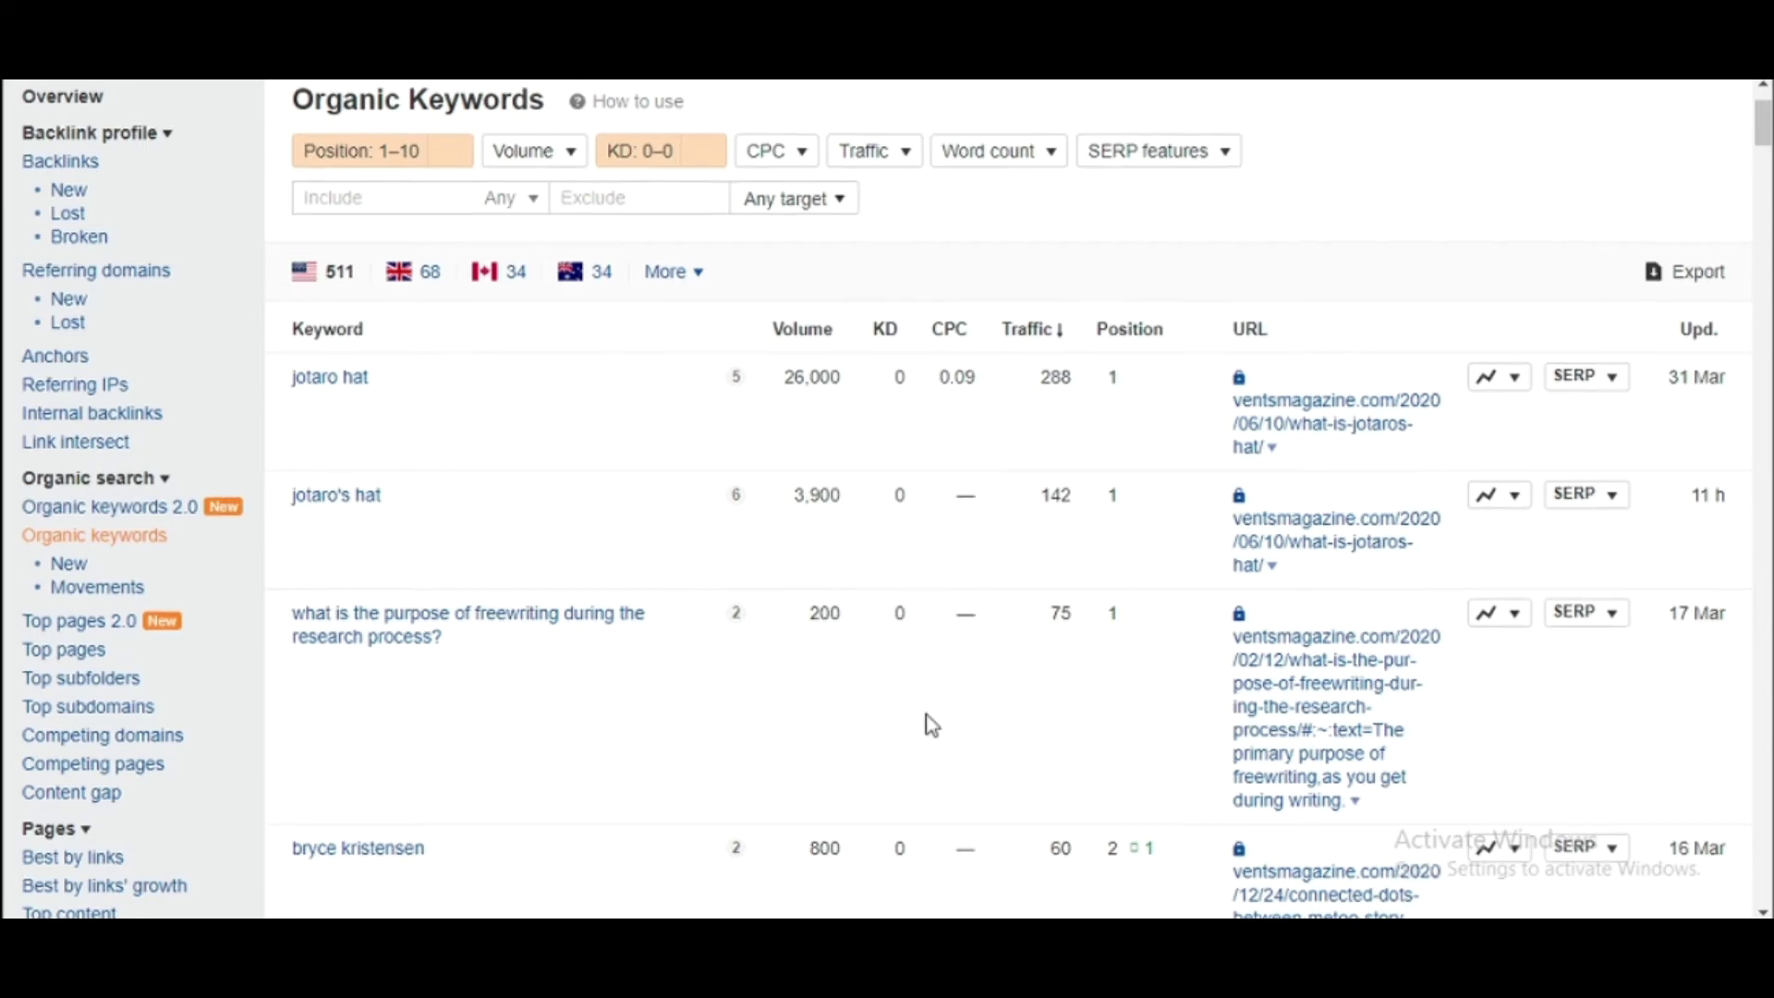
scroll(910, 698, up, 1)
click(340, 278)
click(438, 335)
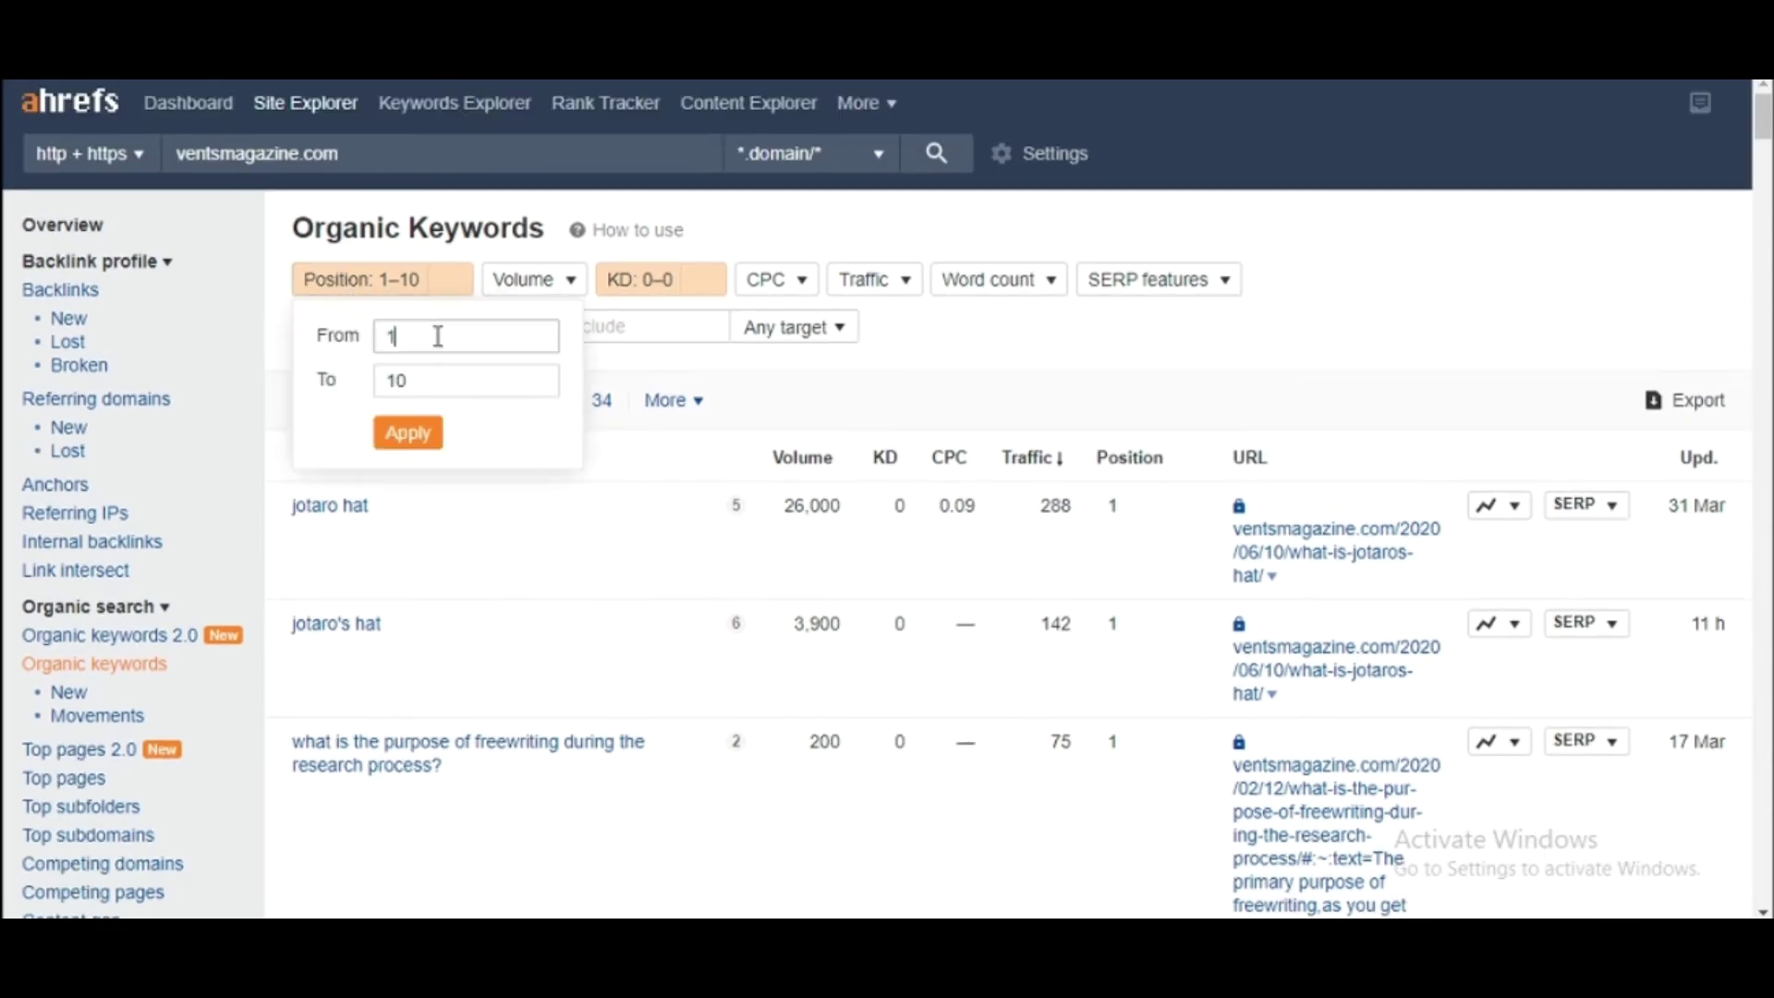
click(459, 378)
key(BackSpace)
key(BackSpace)
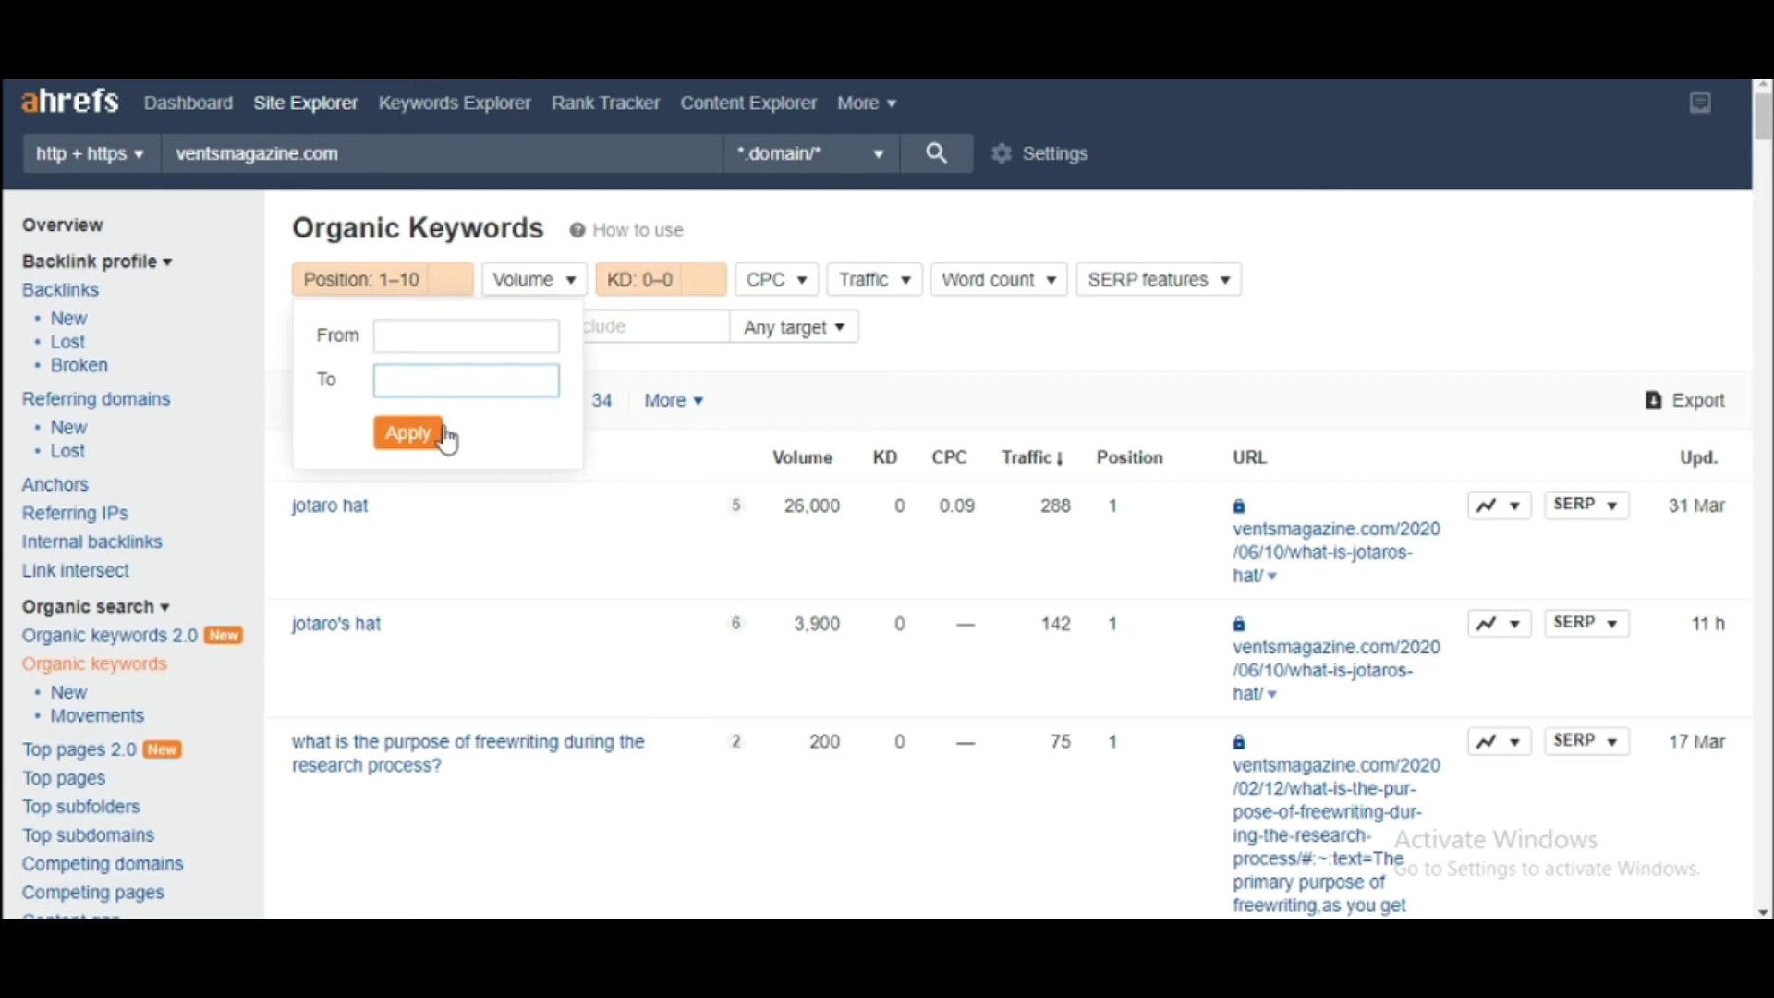
click(440, 434)
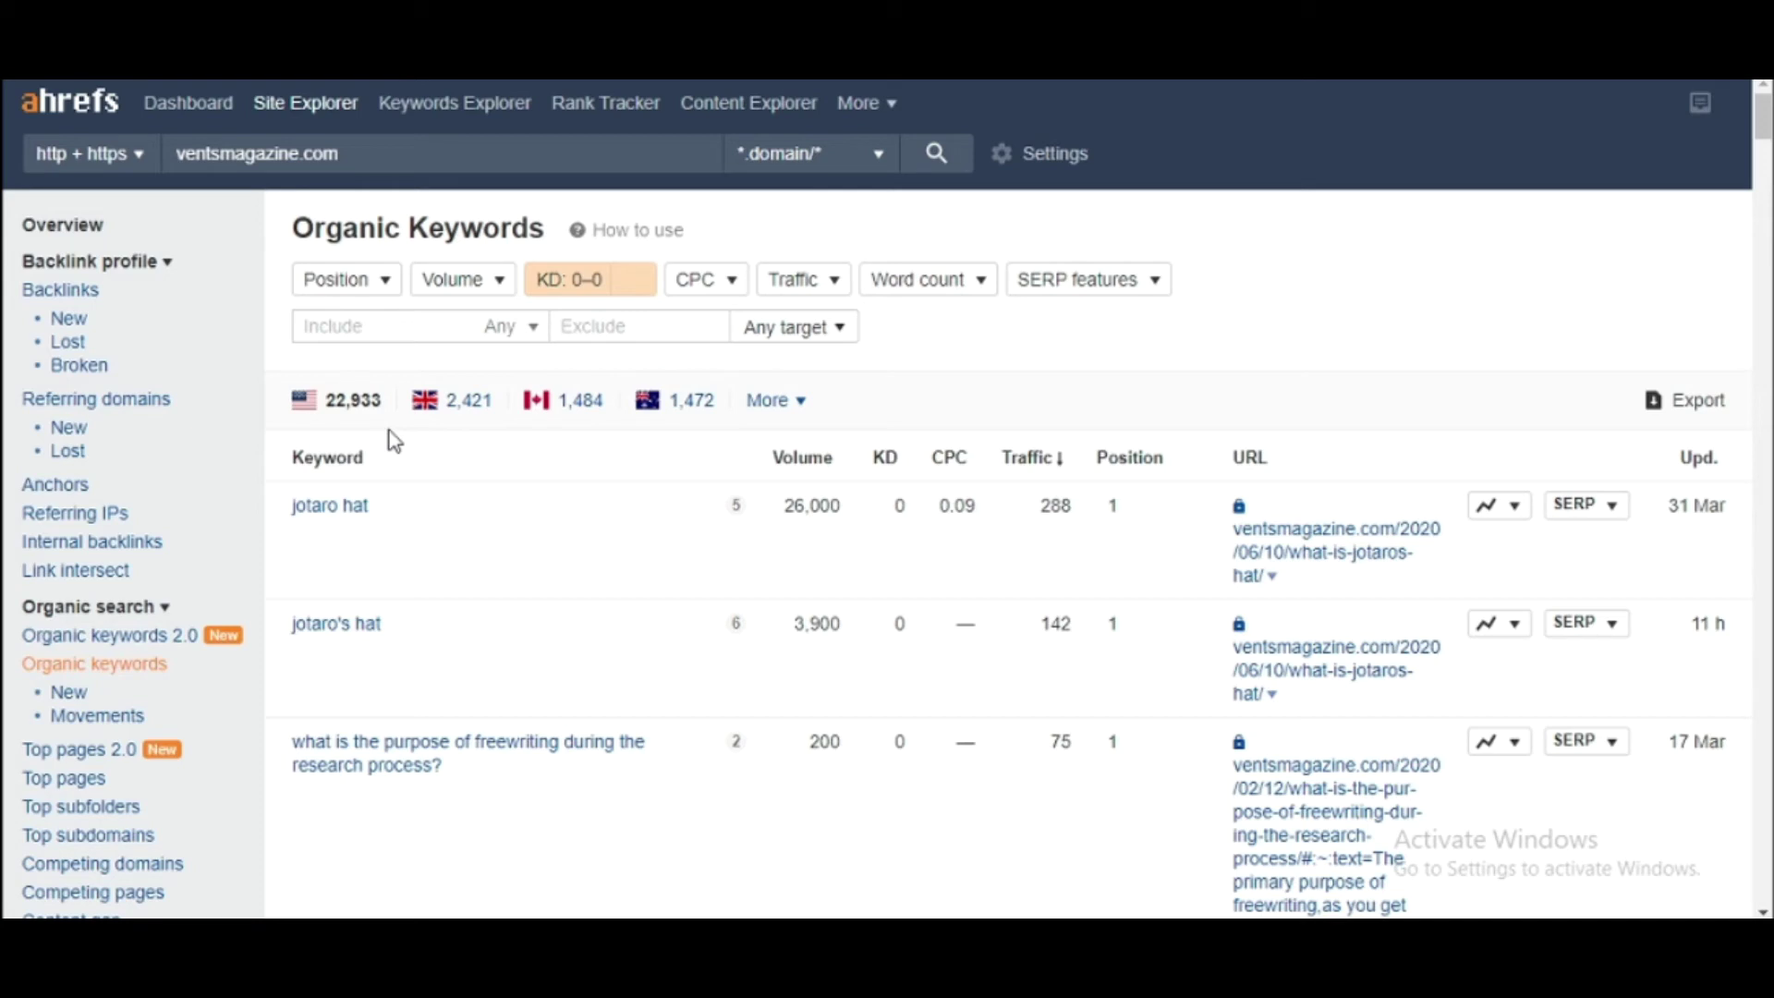
scroll(395, 442, down, 4)
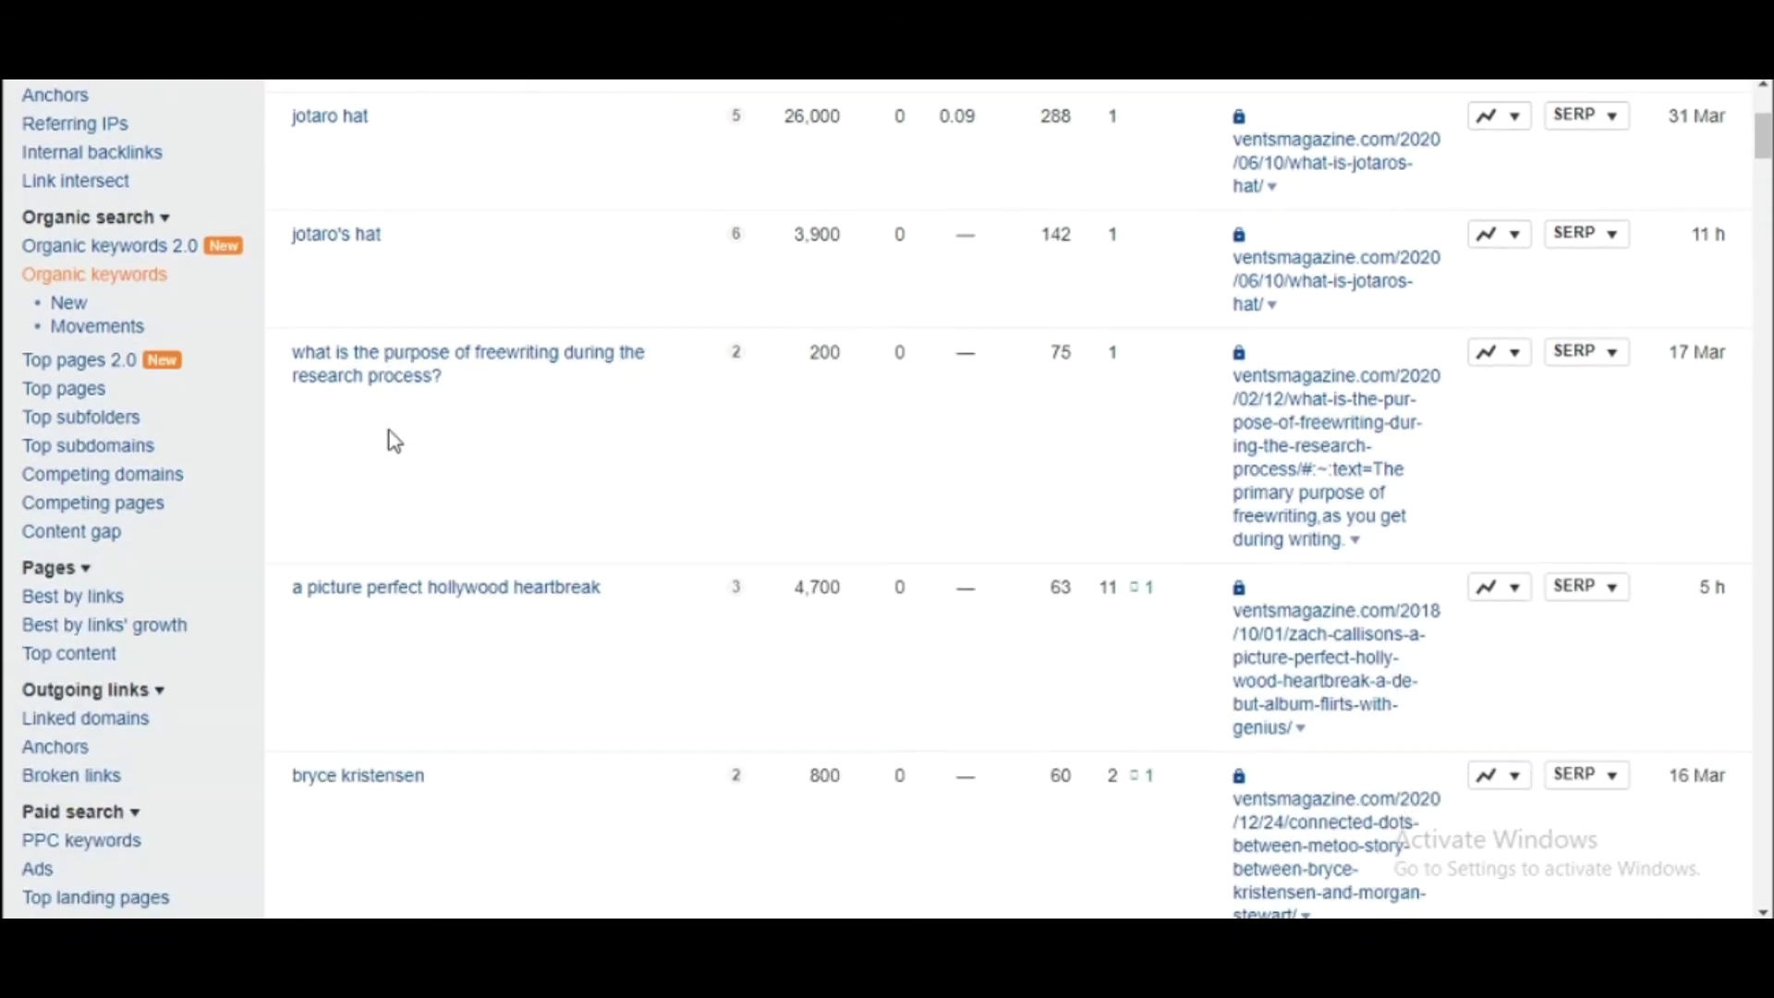